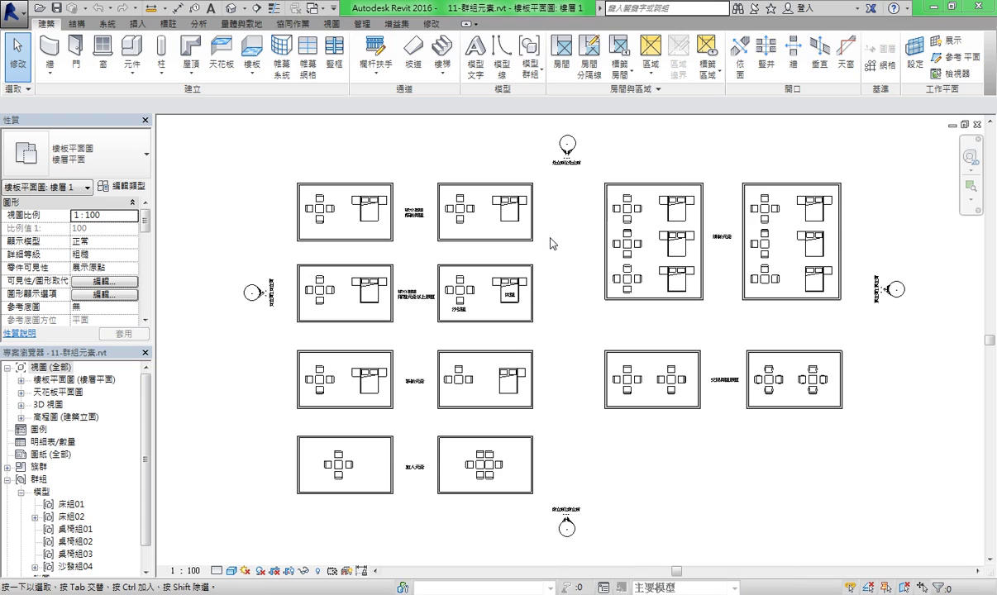
Zoom into the upper-left room and try selecting its table and chairs individually.
middle_click_drag(529, 276, 580, 296)
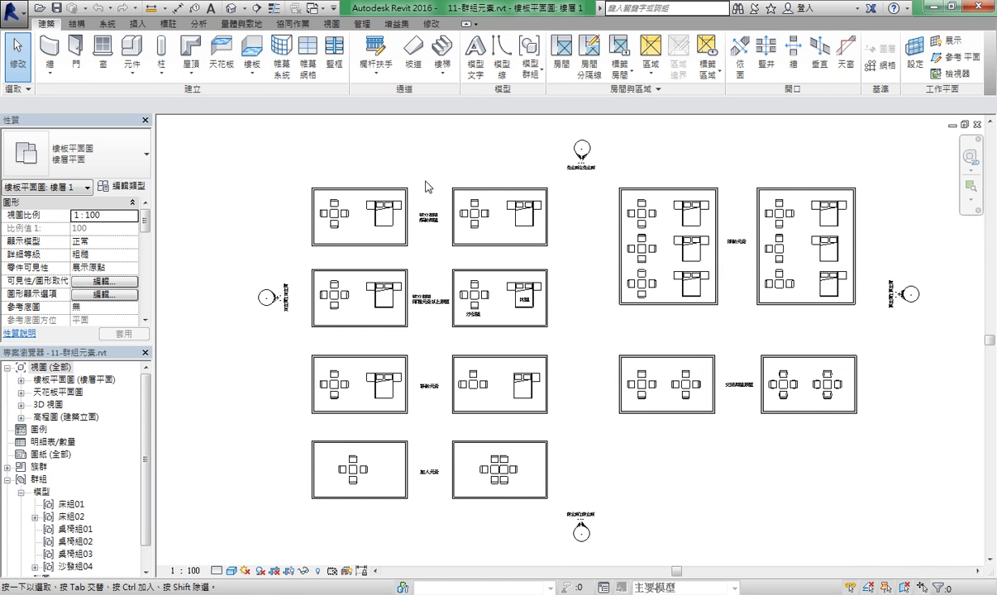
scroll(405, 232, "up", 3)
scroll(463, 295, "up", 2)
scroll(394, 256, "up", 1)
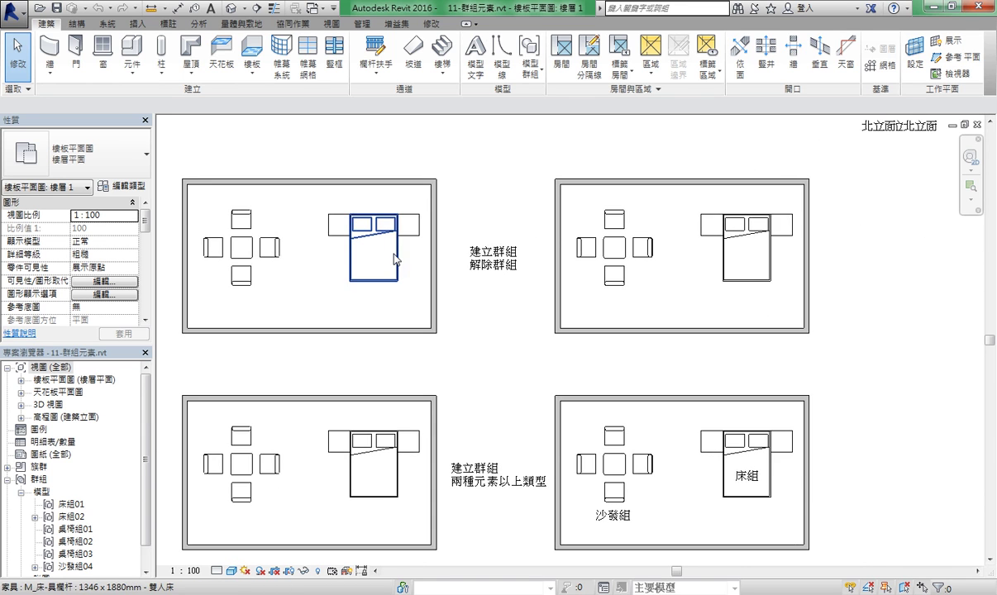
scroll(414, 276, "up", 1)
scroll(403, 281, "up", 1)
middle_click_drag(403, 281, 485, 337)
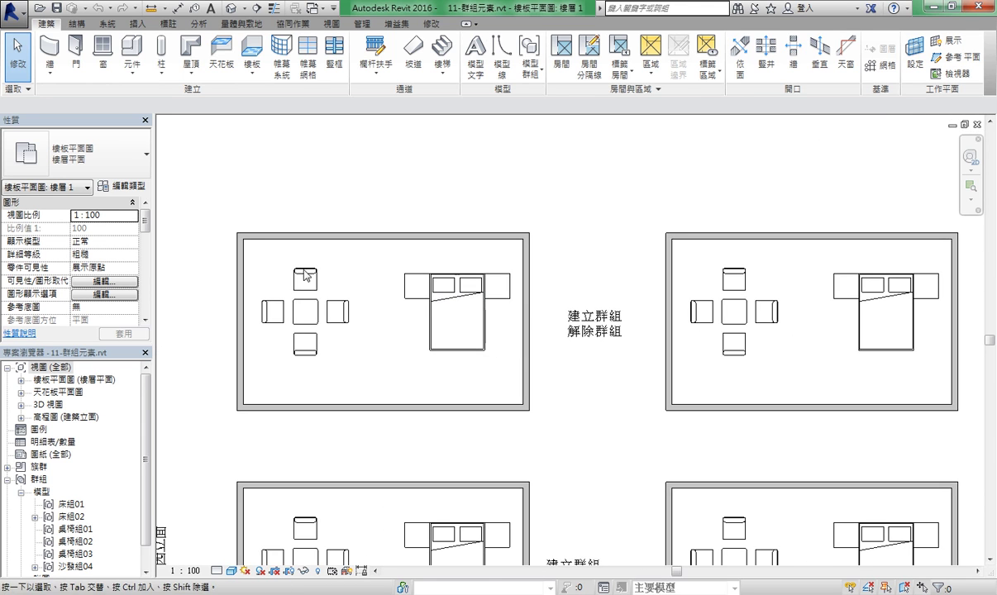
middle_click_drag(325, 344, 370, 321)
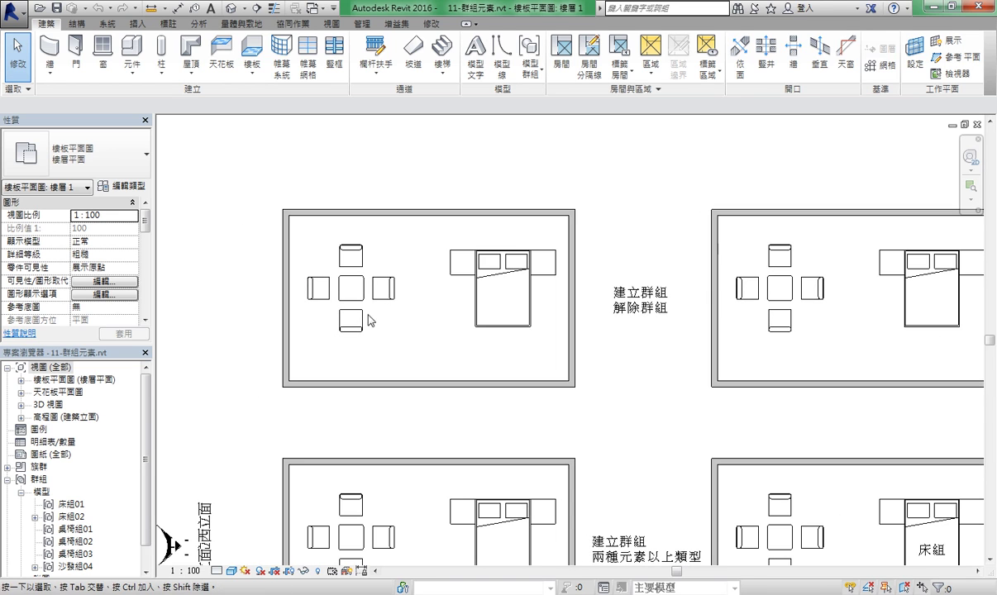
left_click_drag(402, 347, 293, 248)
left_click(396, 338)
left_click(351, 256)
left_click(350, 288)
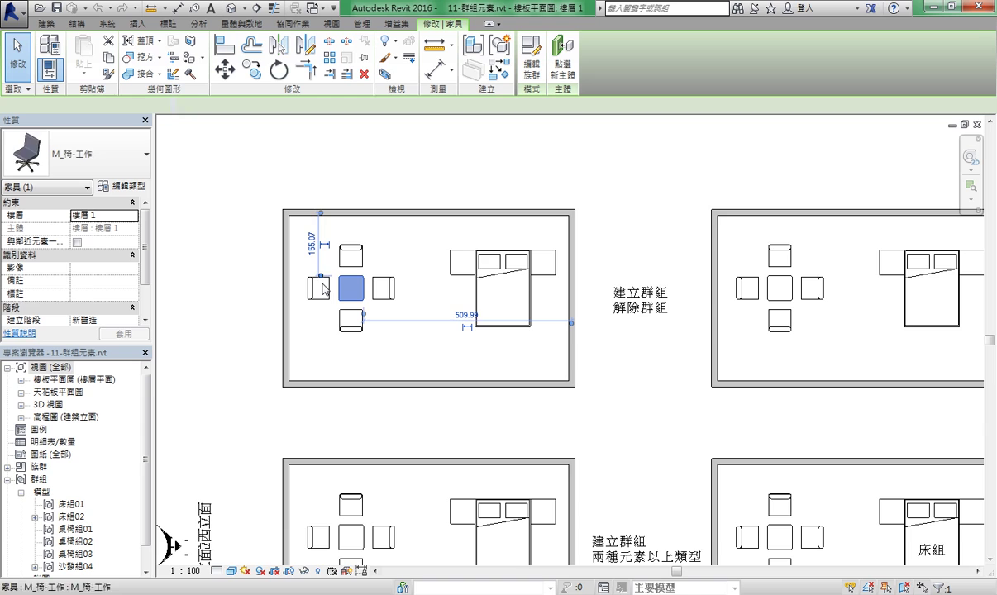
left_click(356, 327)
key("Escape")
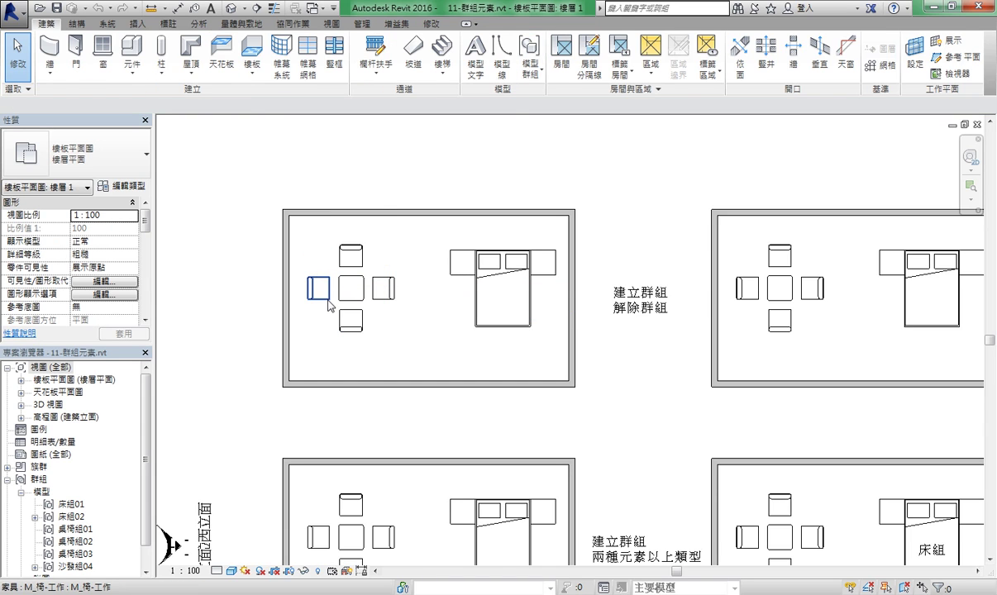
left_click(328, 298)
left_click(394, 312)
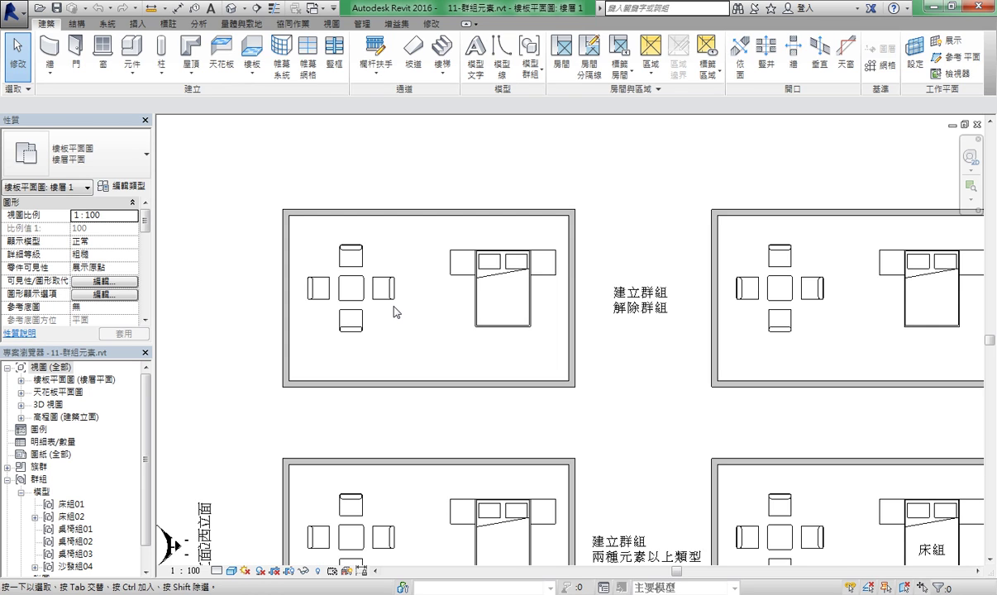
Window-select the table and its four chairs together.
mouse_move(394, 332)
middle_mouse_down()
mouse_move(427, 327)
mouse_move(416, 324)
middle_mouse_up()
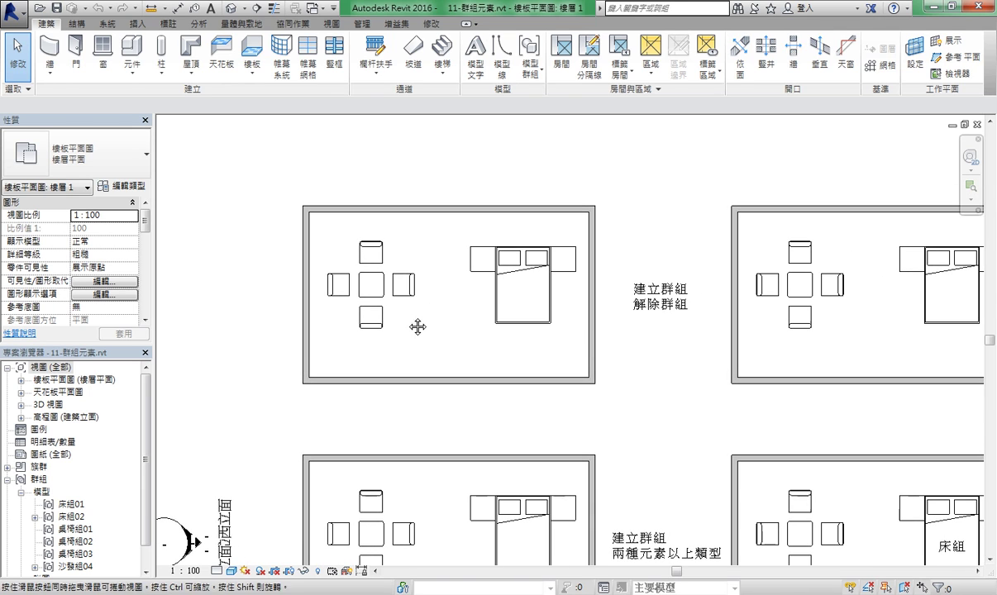
left_click(320, 241)
left_click(423, 355)
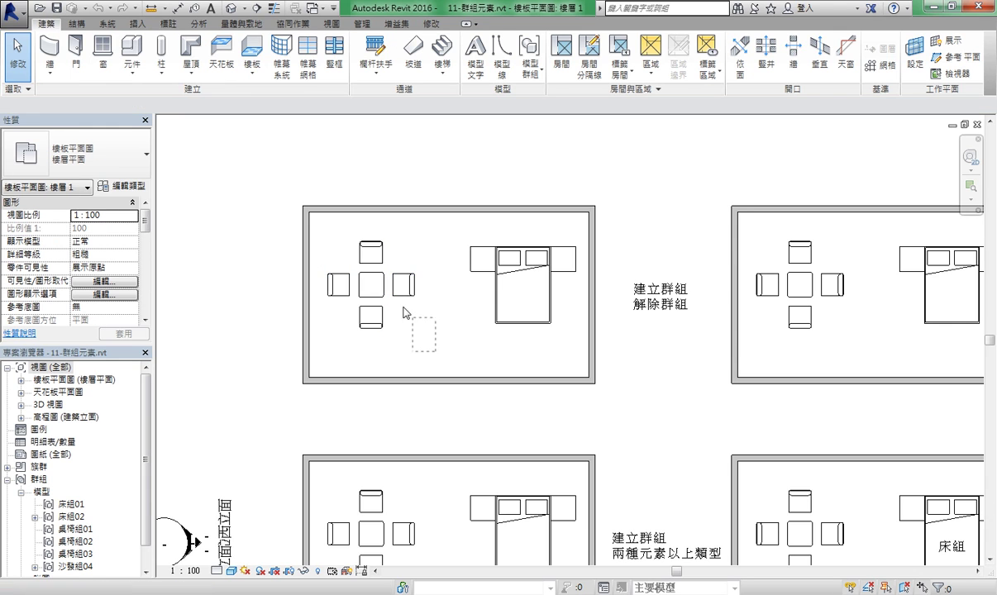
left_click_drag(405, 312, 328, 239)
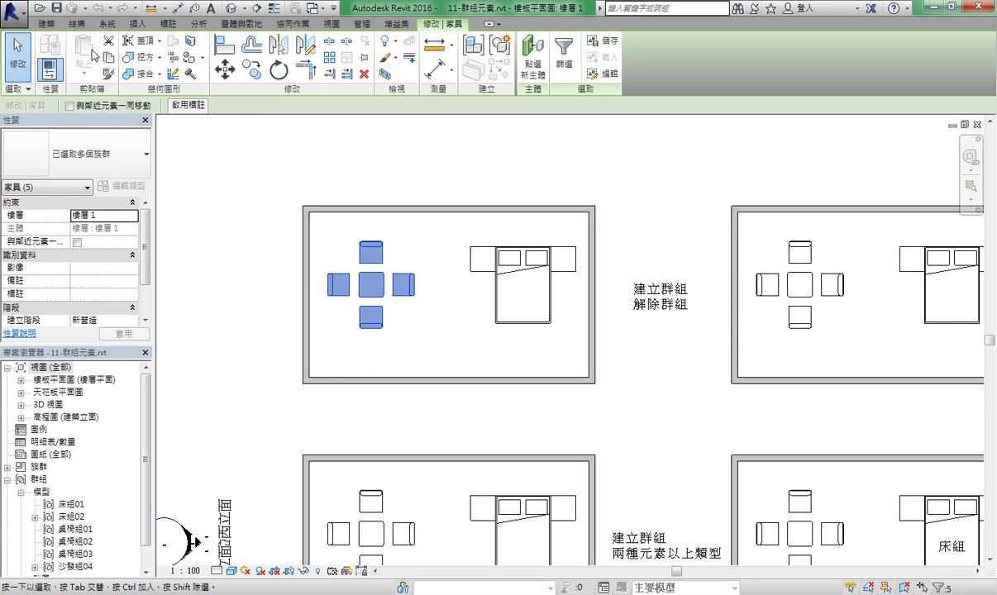
Create model group 群組 1 from the selected table and chairs.
left_click(53, 25)
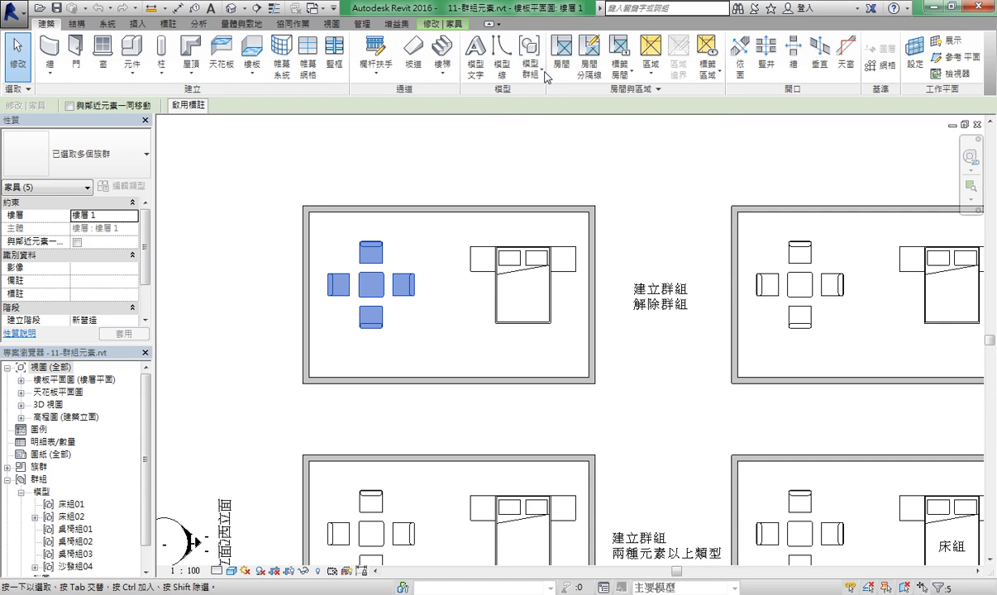
left_click(529, 66)
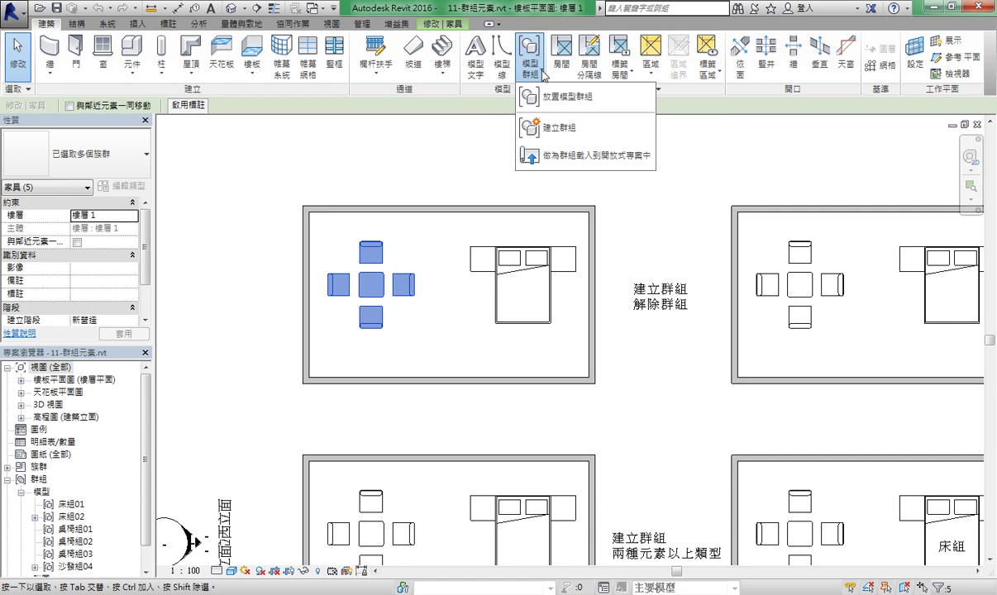
left_click(587, 130)
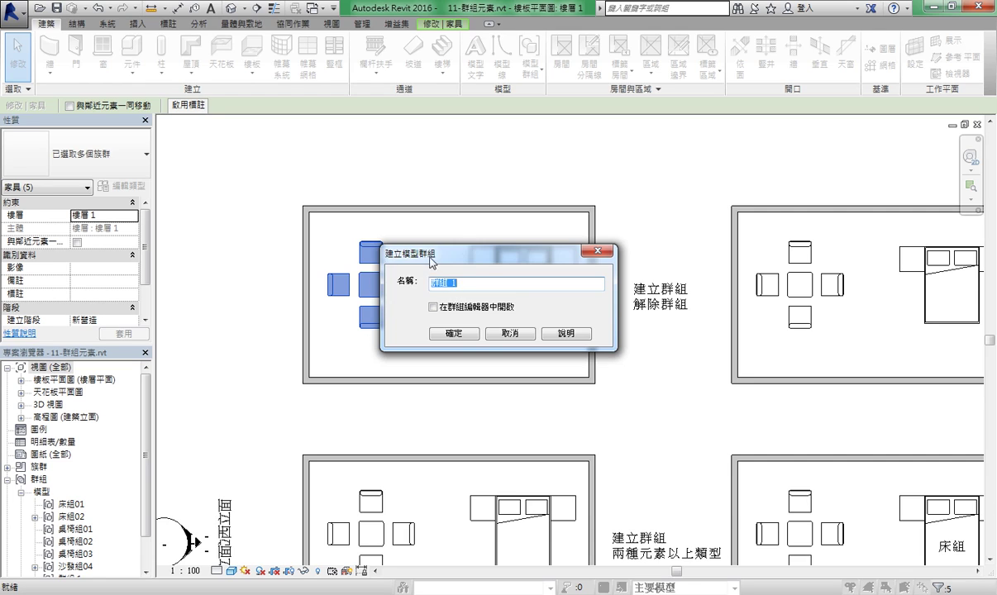
left_click_drag(432, 261, 524, 181)
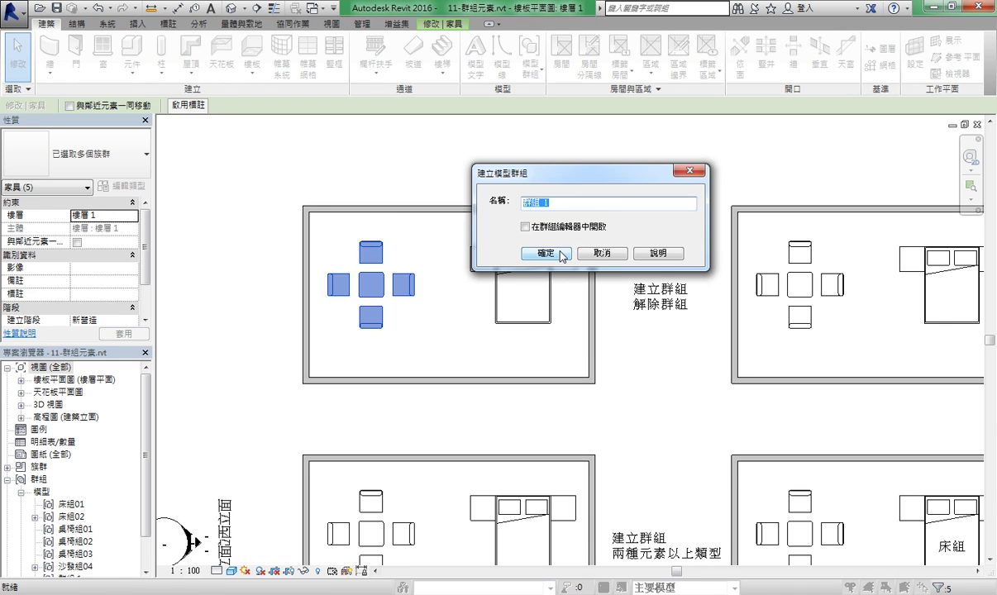
left_click(563, 255)
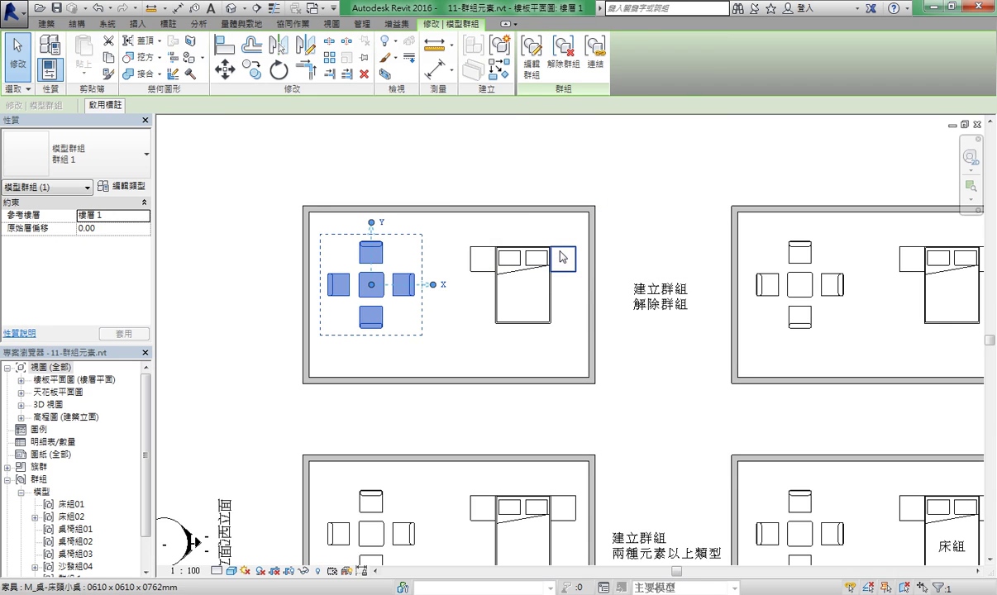
left_click(437, 244)
Window-select the bed and its two bedside pieces.
left_click(383, 252)
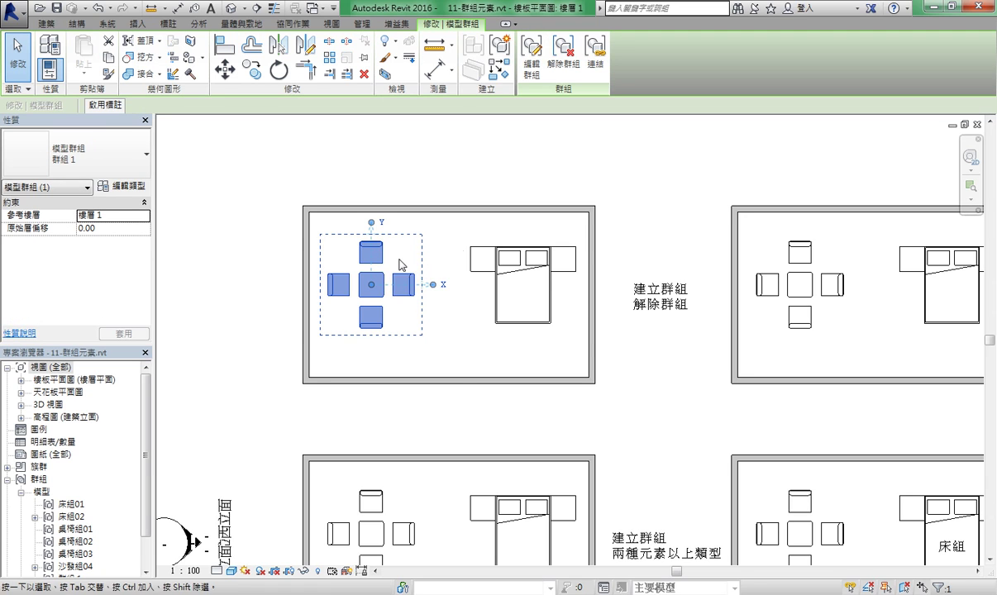
left_click(570, 335)
left_click(550, 310)
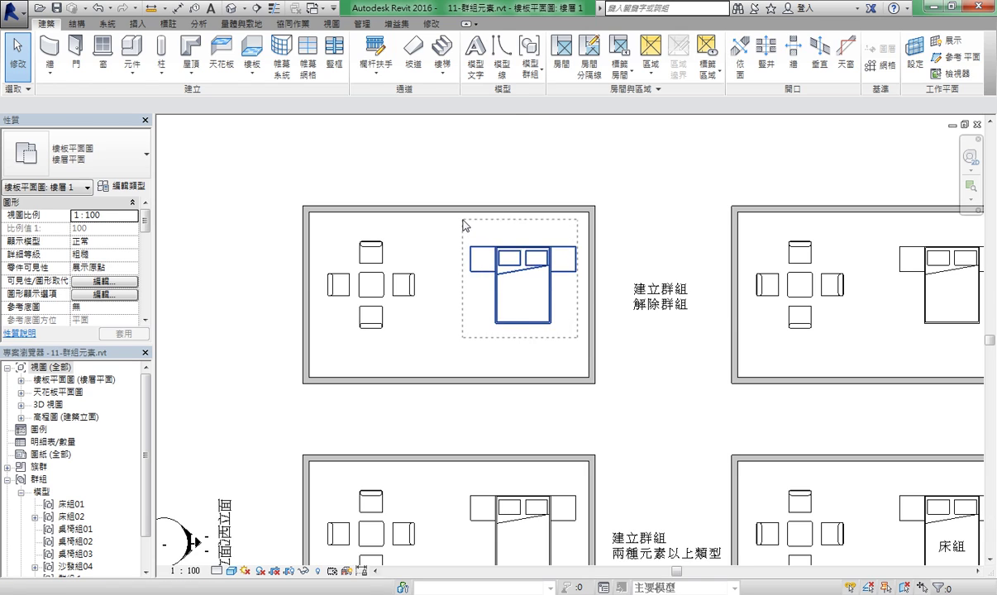
left_click_drag(577, 336, 465, 225)
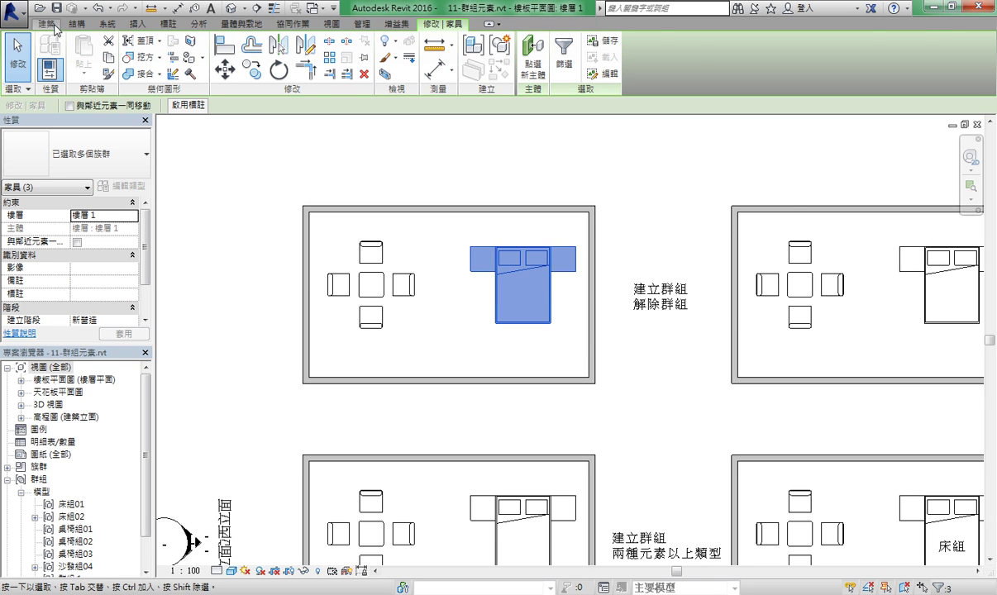
Create model group 群組 2 from the selected bed set.
left_click(49, 24)
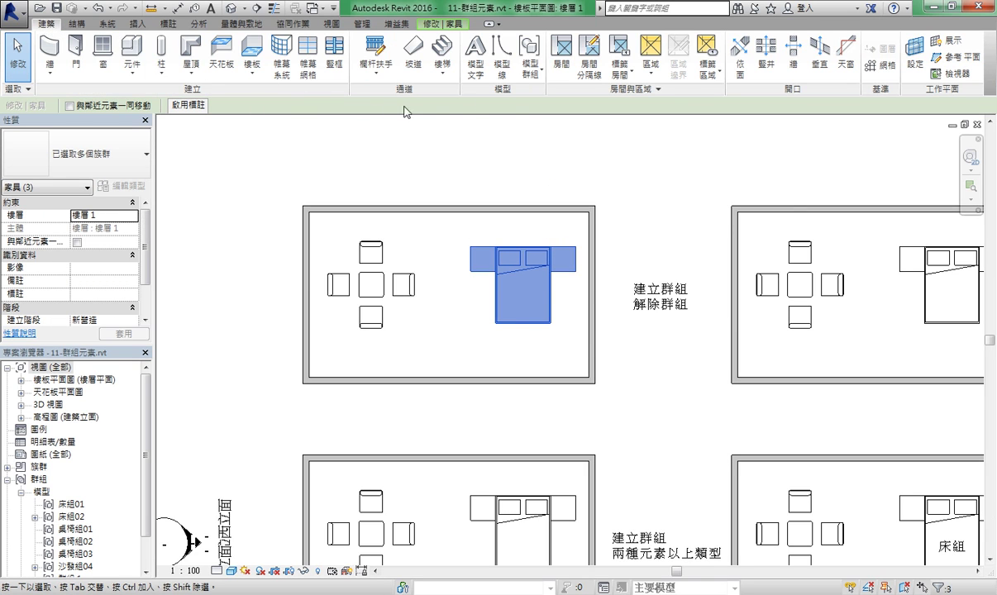
left_click(529, 62)
left_click(545, 126)
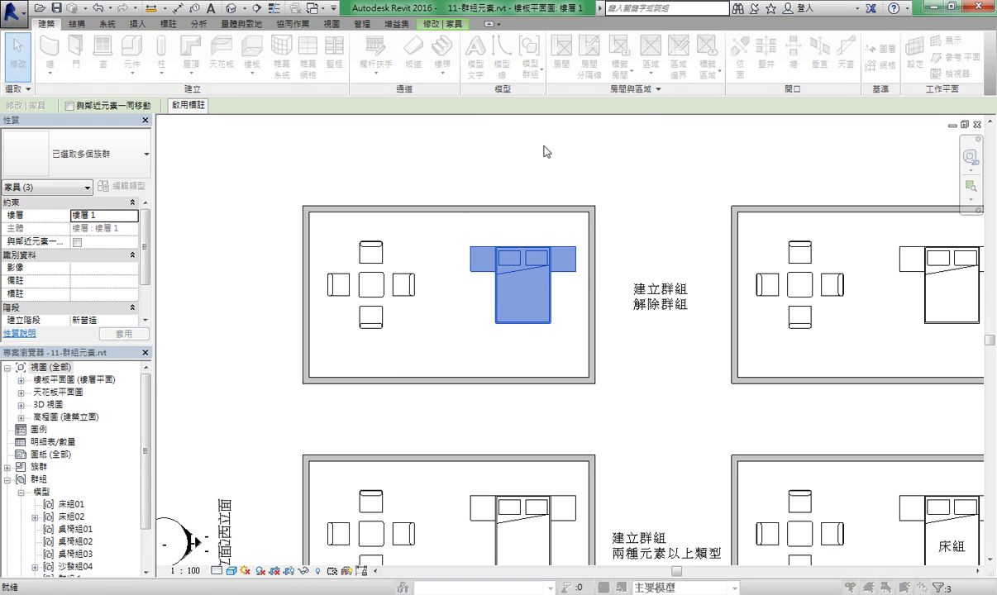
left_click(547, 253)
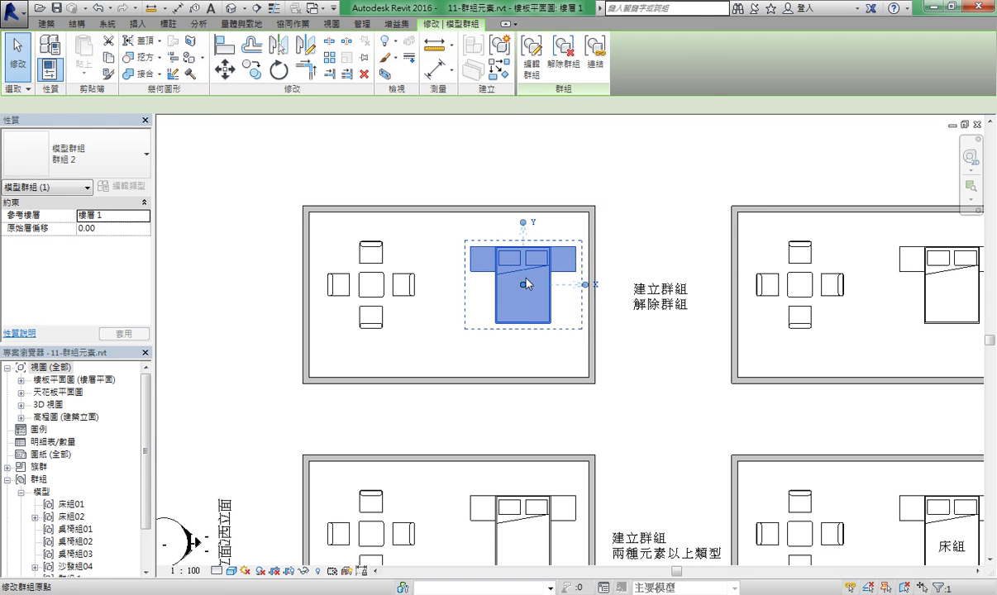
Check the selections of bed group 群組 2 and table-and-chairs group 群組 1.
left_click(525, 346)
left_click(491, 259)
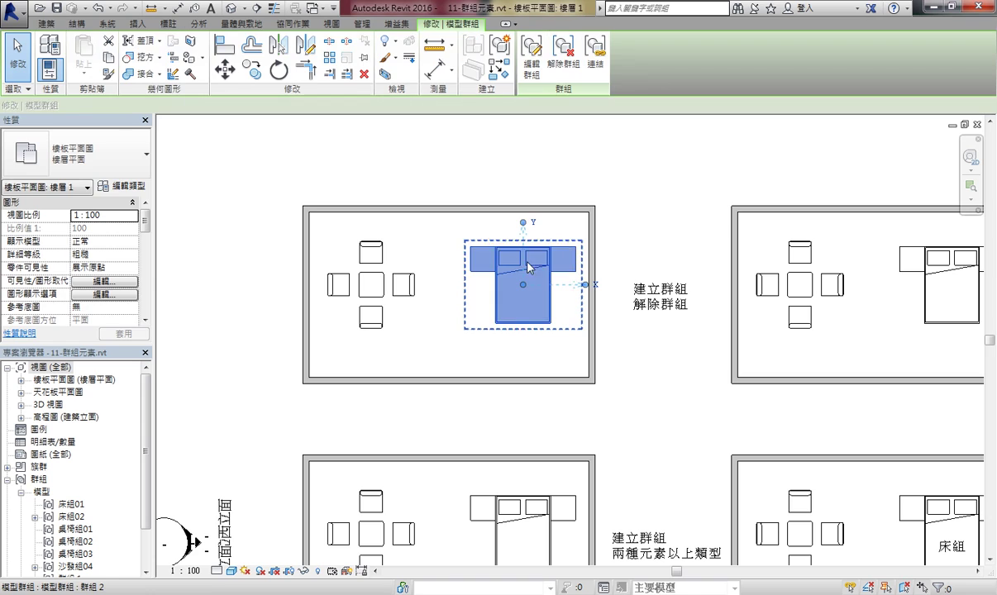
left_click(459, 338)
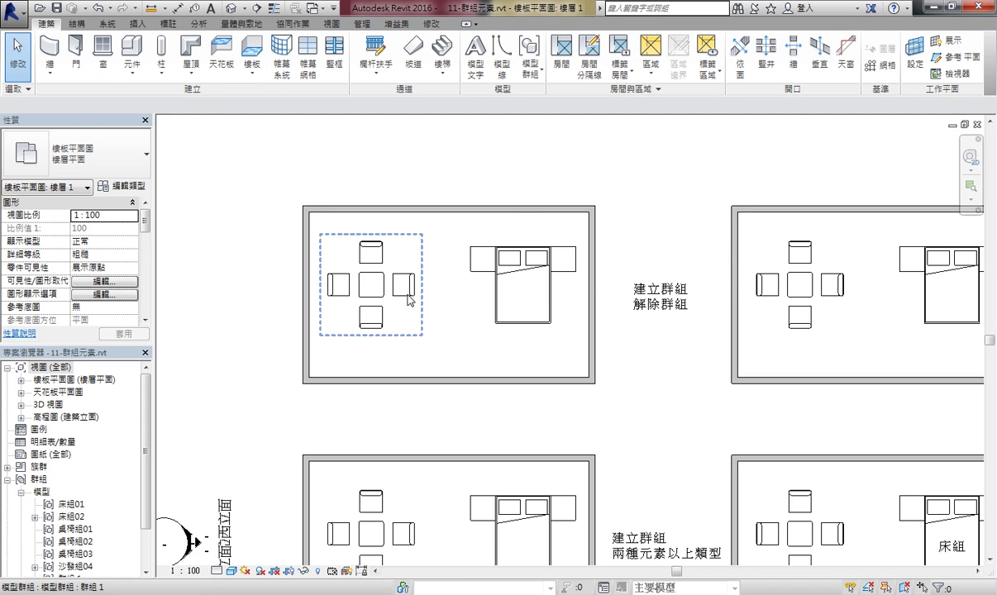
left_click(409, 300)
left_click(512, 273)
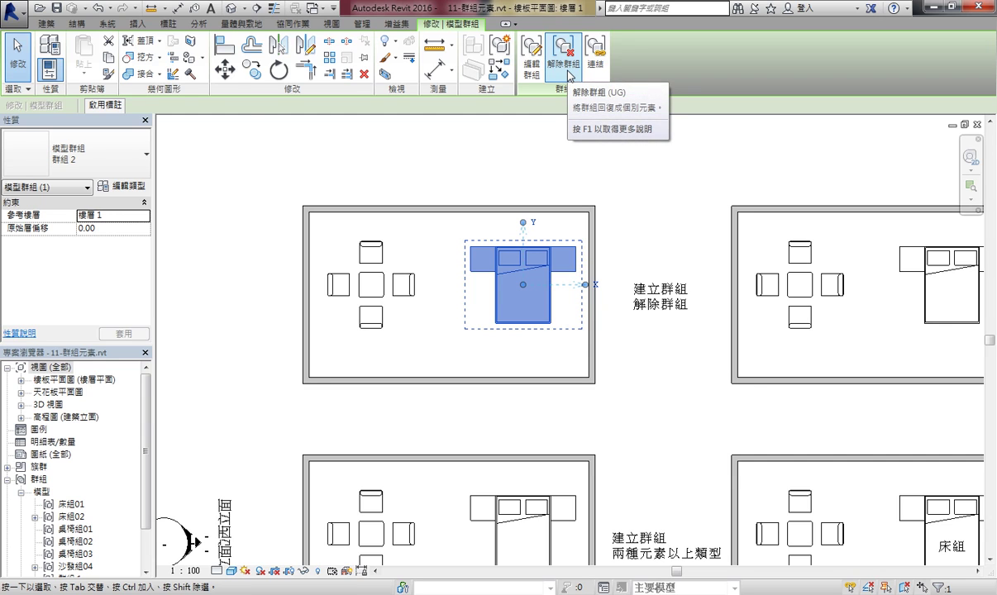
Ungroup the bed group into loose furniture and check table-and-chairs group 群組 1.
left_click(569, 76)
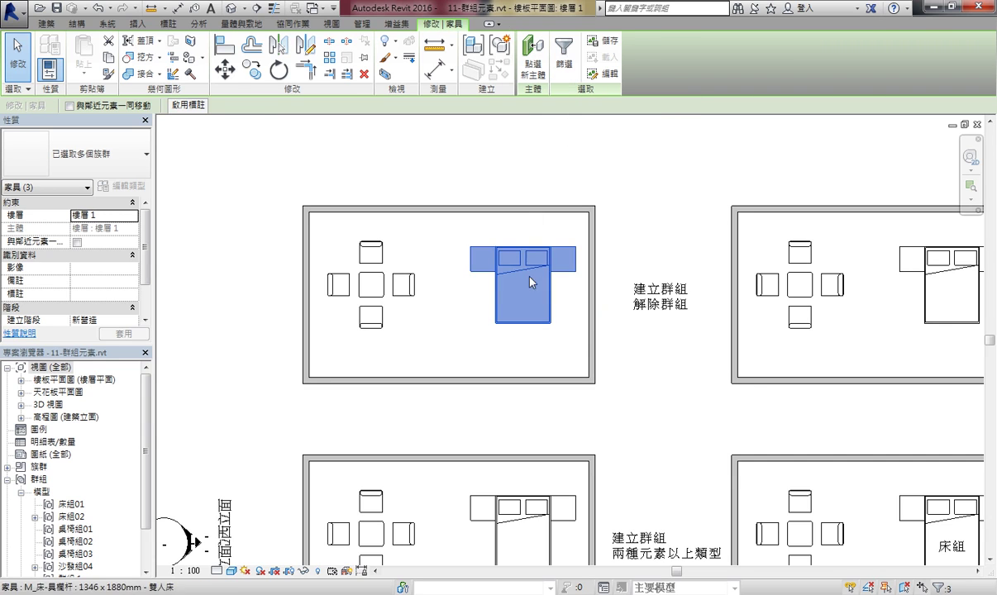
left_click(562, 297)
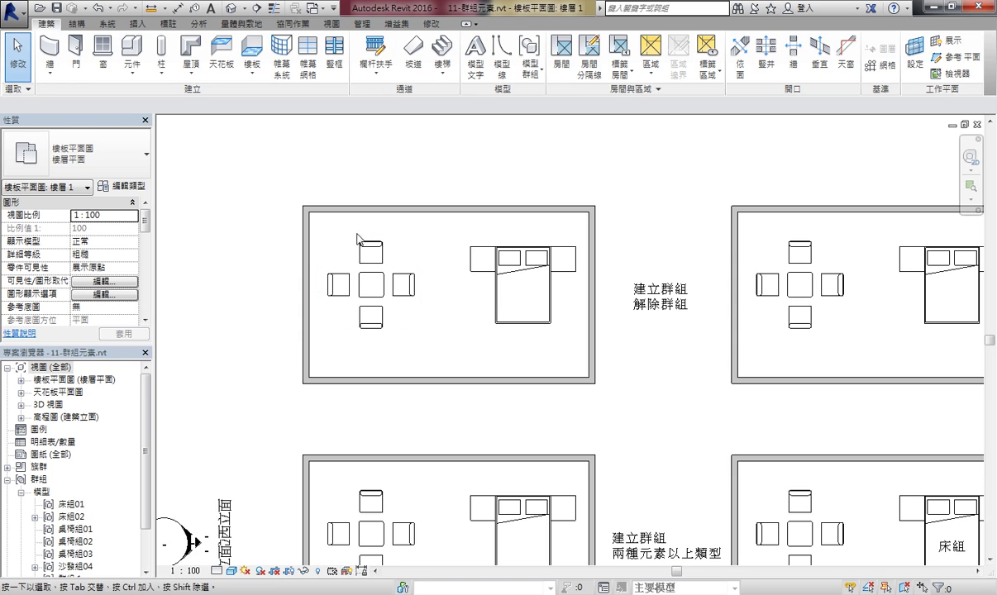
left_click(395, 289)
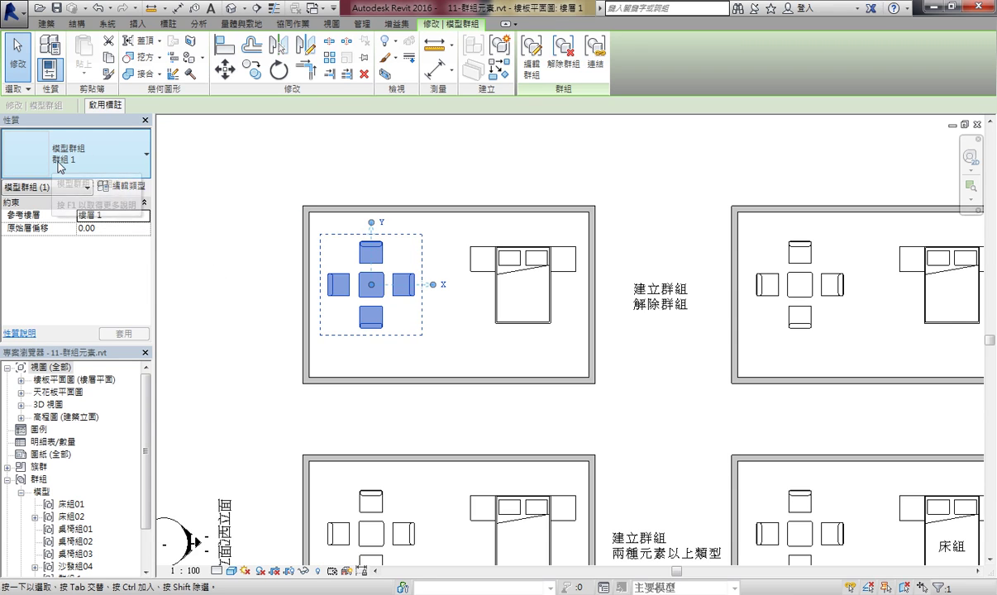
left_click(240, 241)
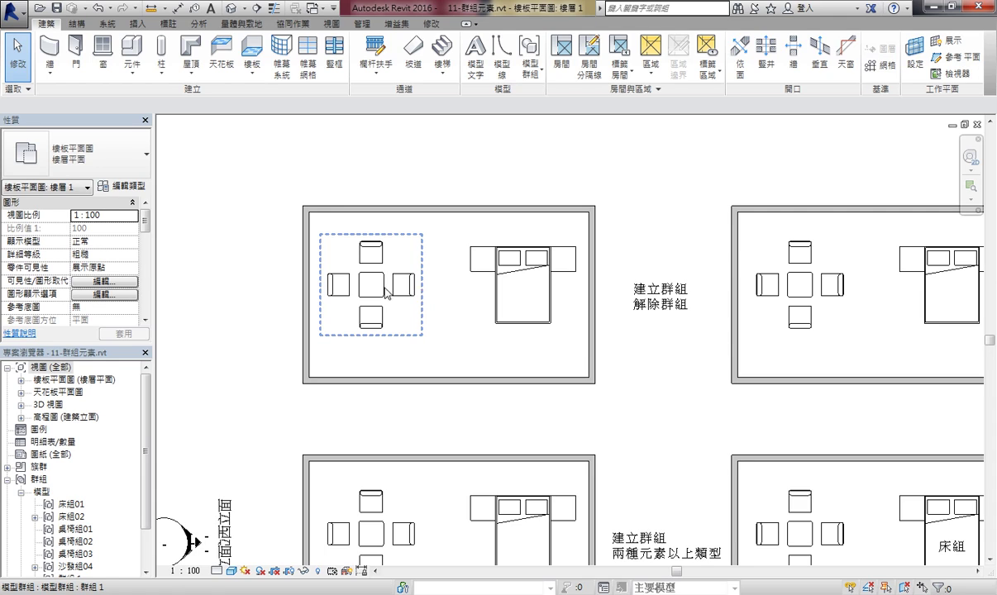
left_click(542, 76)
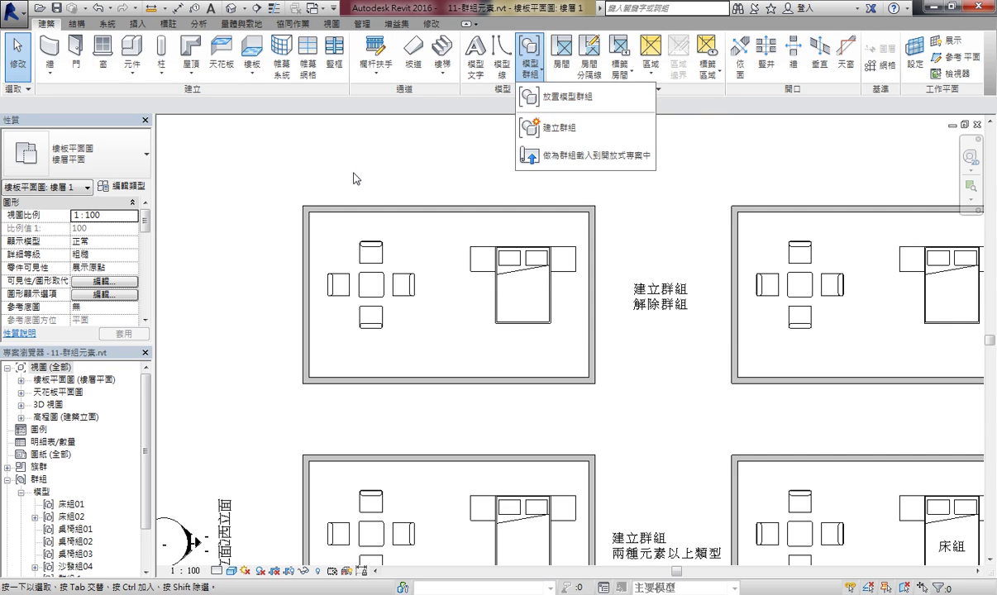
left_click(393, 281)
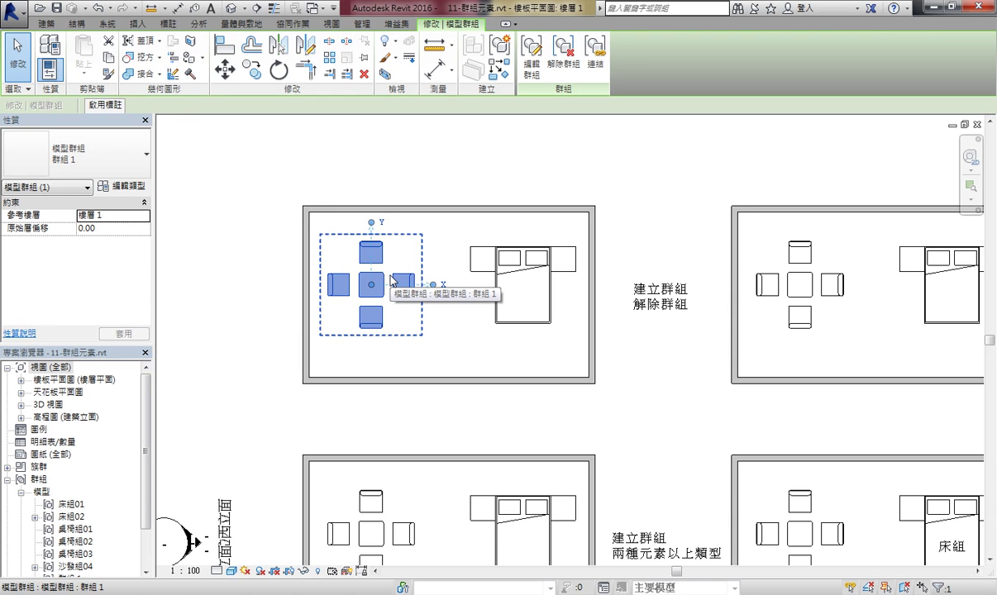
left_click(329, 160)
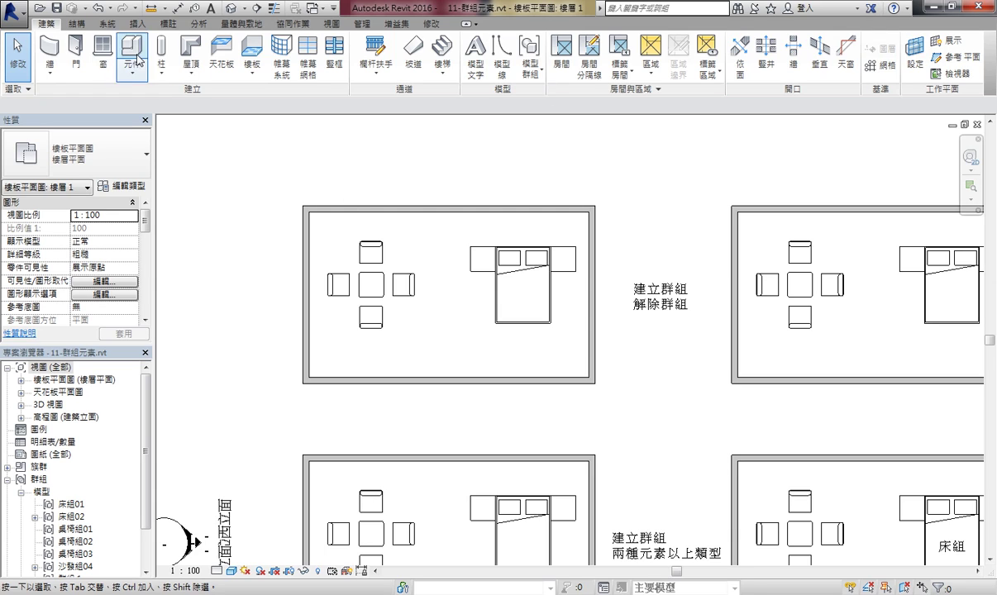
Start Place Model Group and choose 群組 1 as the group type to place.
left_click(547, 80)
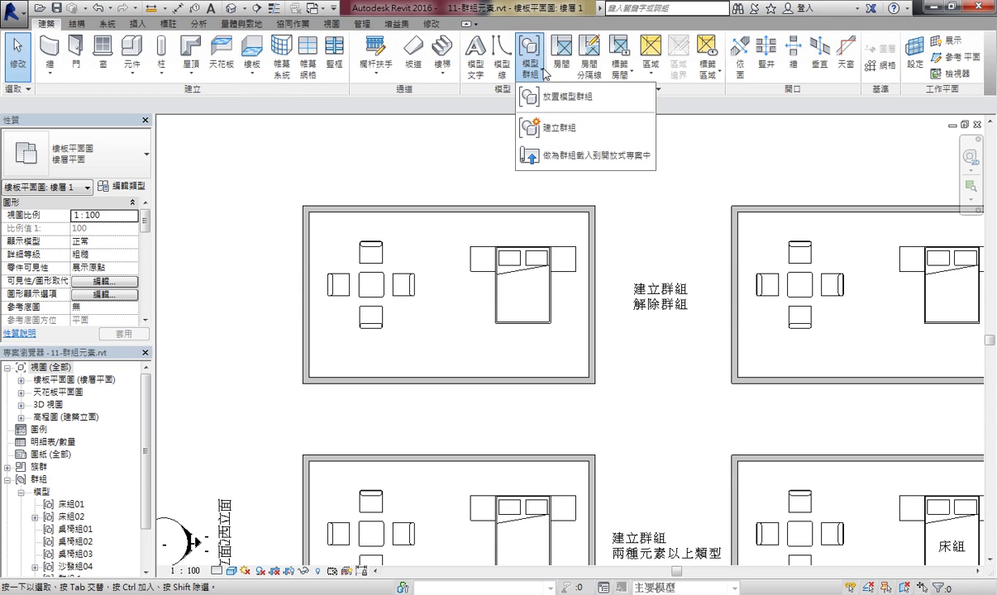
left_click(555, 97)
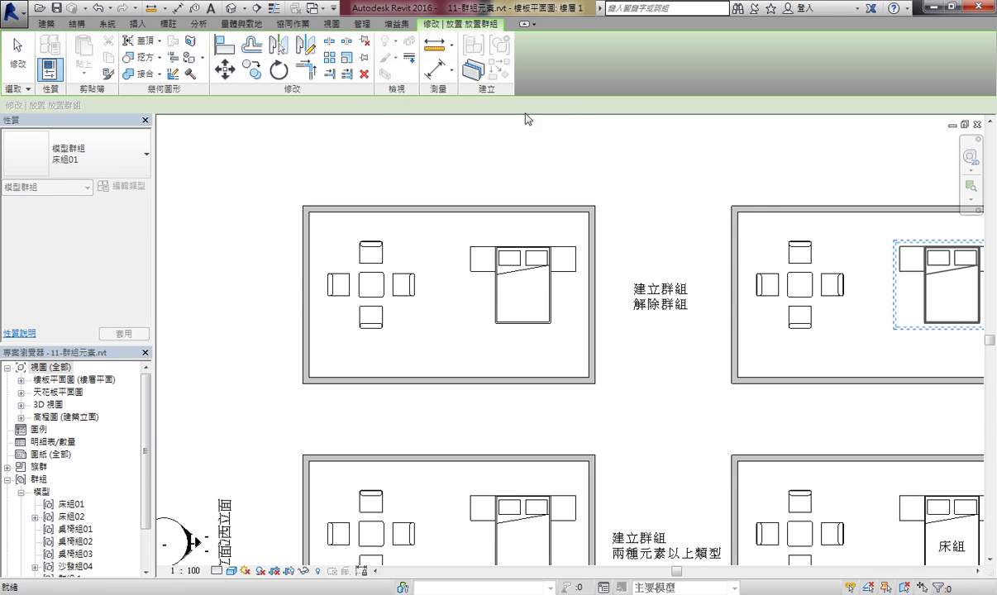
left_click(147, 155)
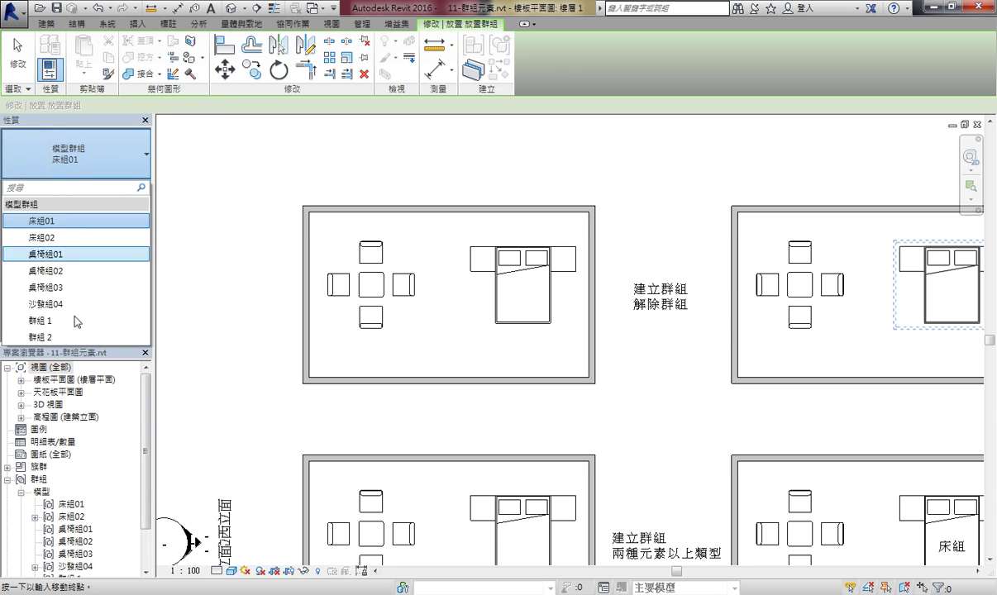
left_click(709, 429)
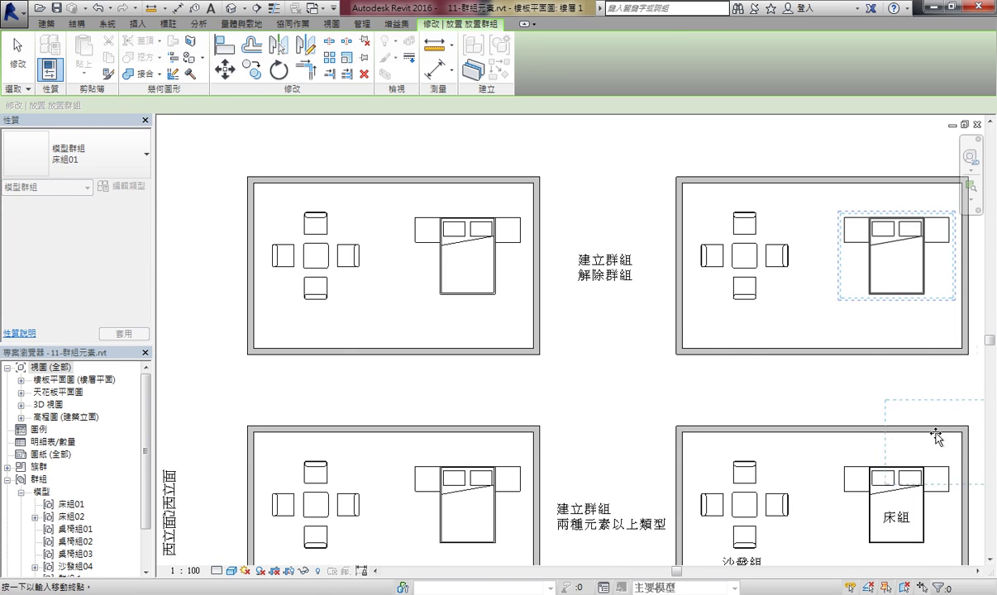
scroll(661, 339, "down", 2)
scroll(684, 395, "down", 2)
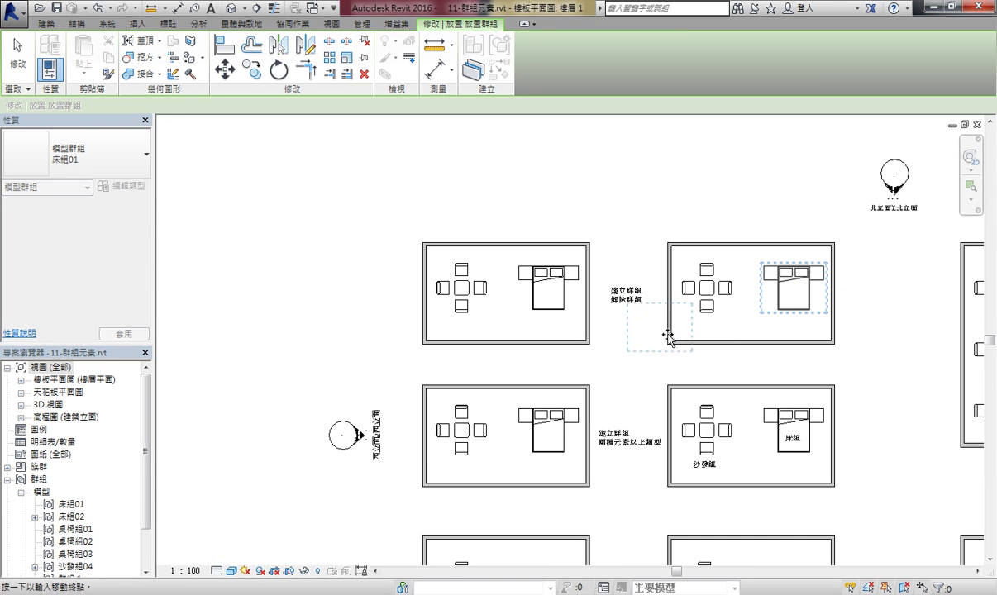
scroll(663, 334, "up", 2)
left_click(148, 169)
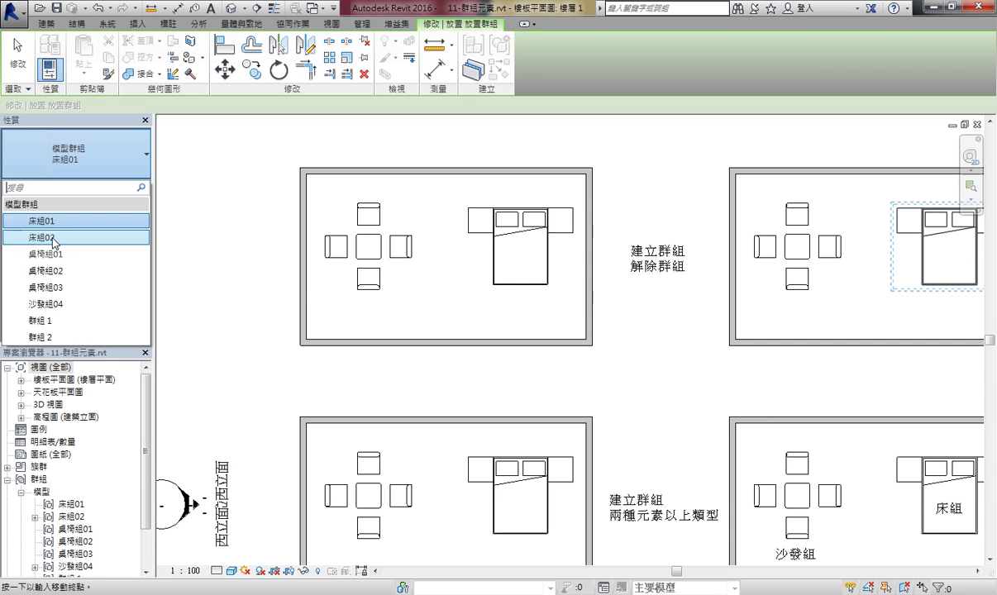
left_click(42, 237)
left_click(123, 167)
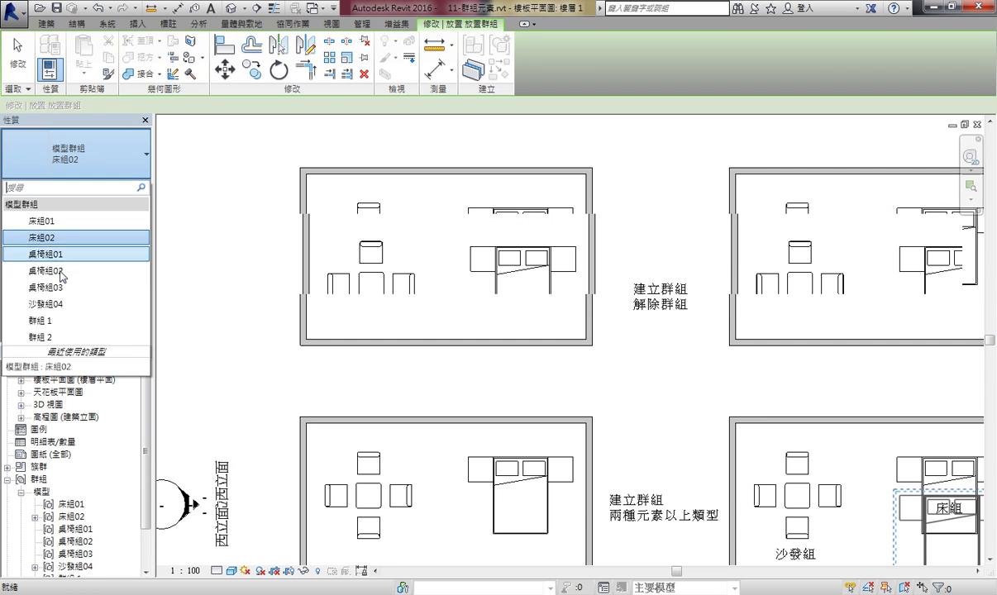
left_click(52, 322)
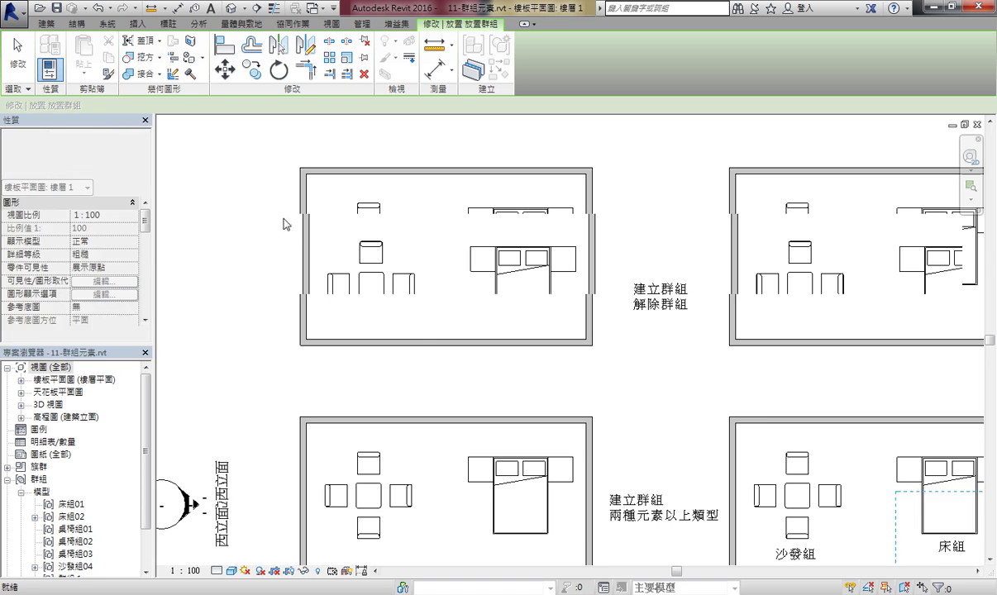
left_click(146, 157)
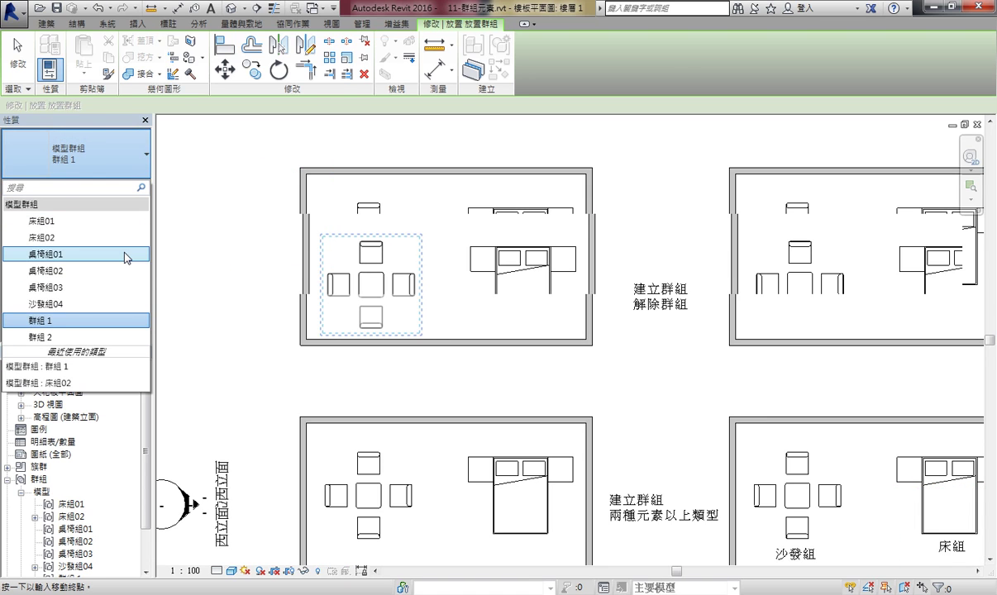
left_click(51, 326)
Place three 群組 1 table-and-chairs groups left of the rooms, then cancel placement.
middle_click_drag(406, 257, 583, 331)
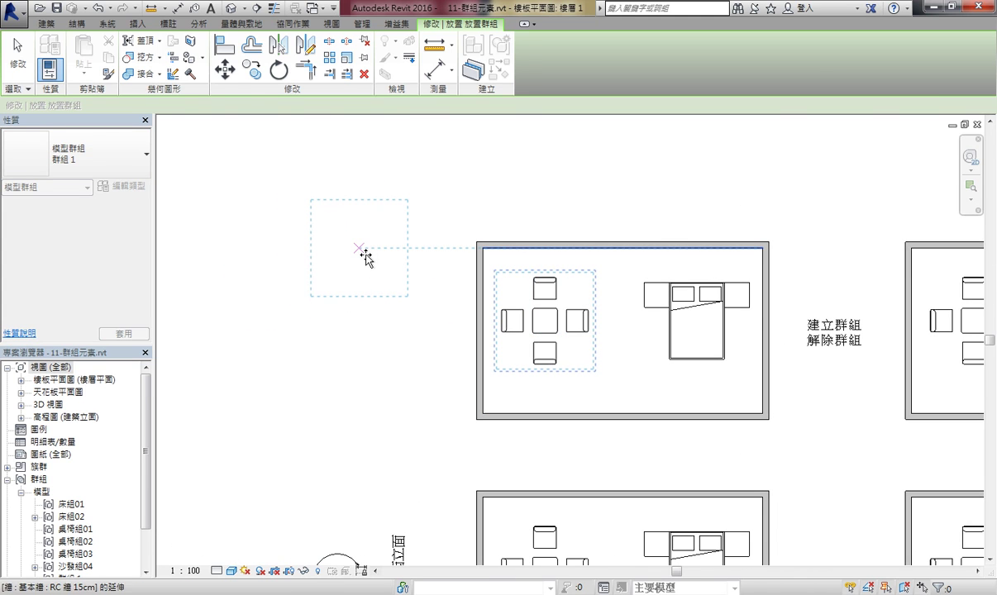
left_click(364, 257)
left_click(256, 370)
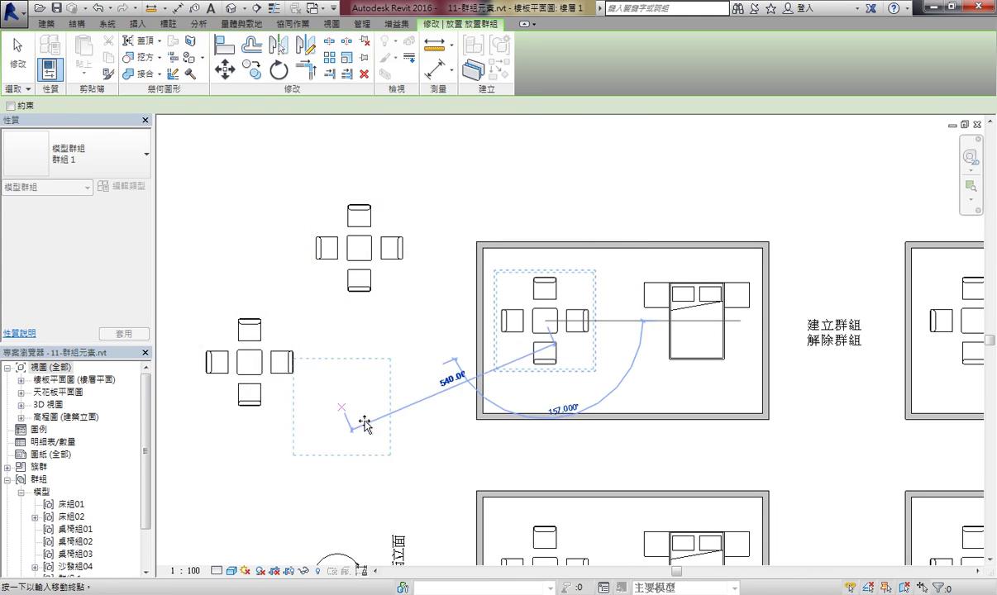
left_click(406, 424)
right_click(417, 310)
left_click(438, 322)
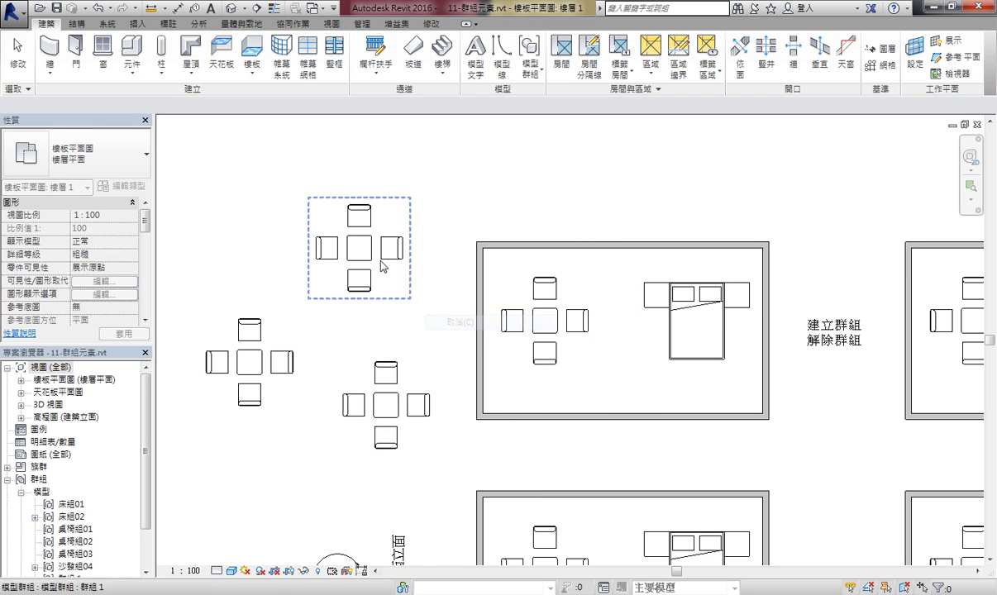
middle_click_drag(382, 266, 336, 207)
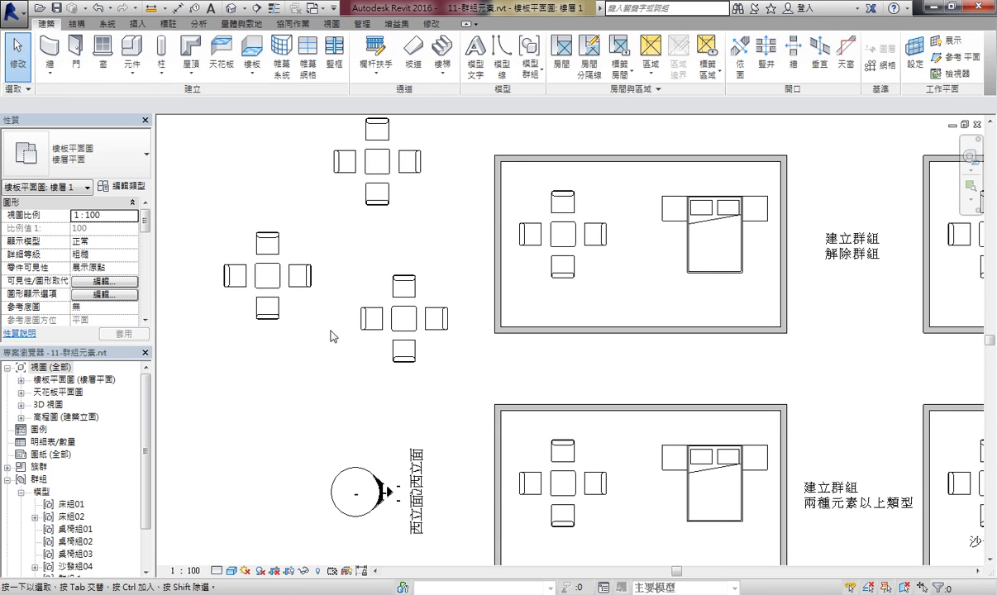
Clear the selection and expand the Groups > Model list in the Project Browser.
left_click(8, 479)
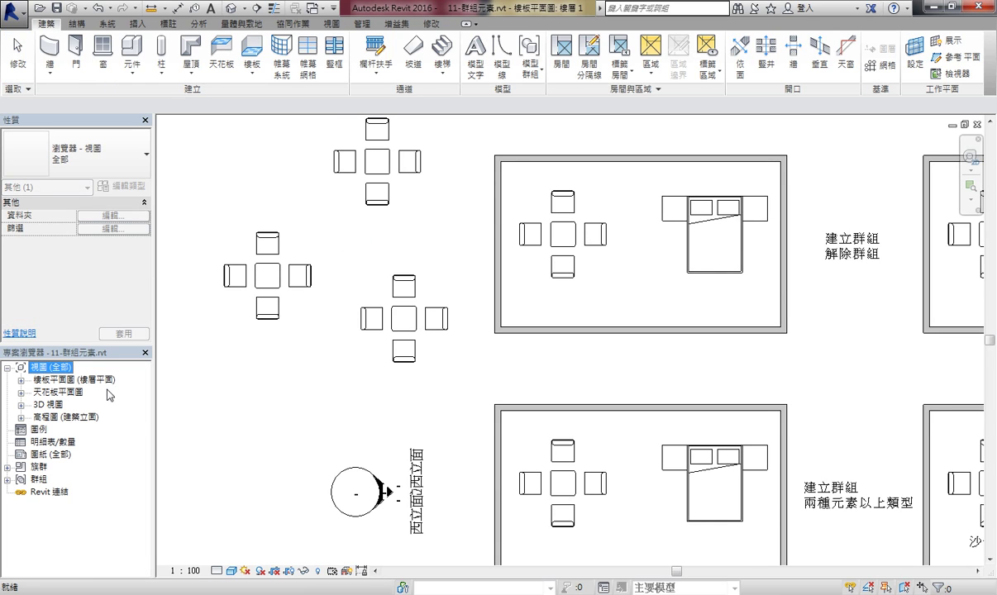
left_click(434, 291)
middle_click_drag(479, 277, 613, 303)
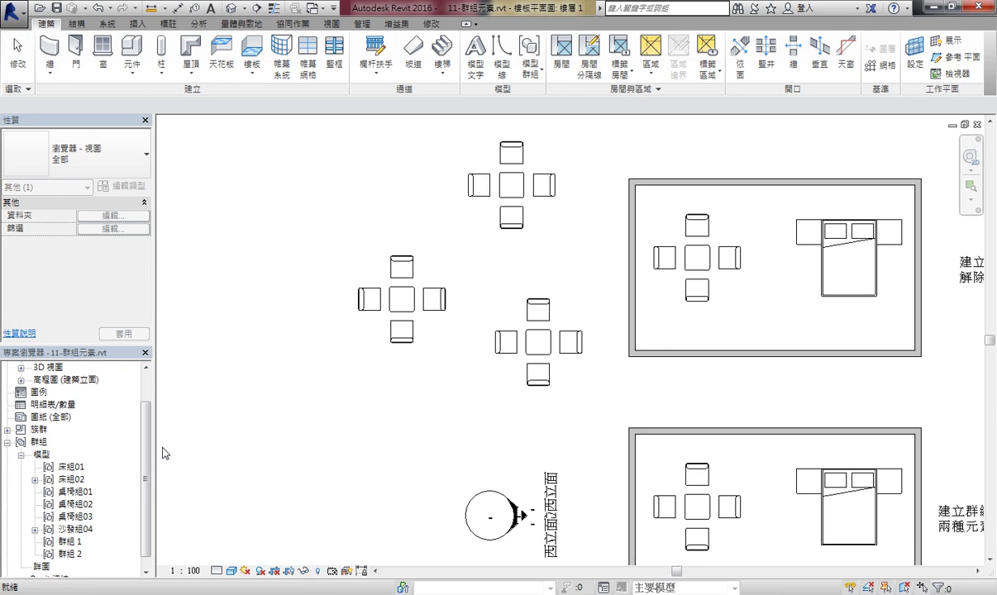
left_click_drag(146, 409, 145, 420)
left_click(22, 443)
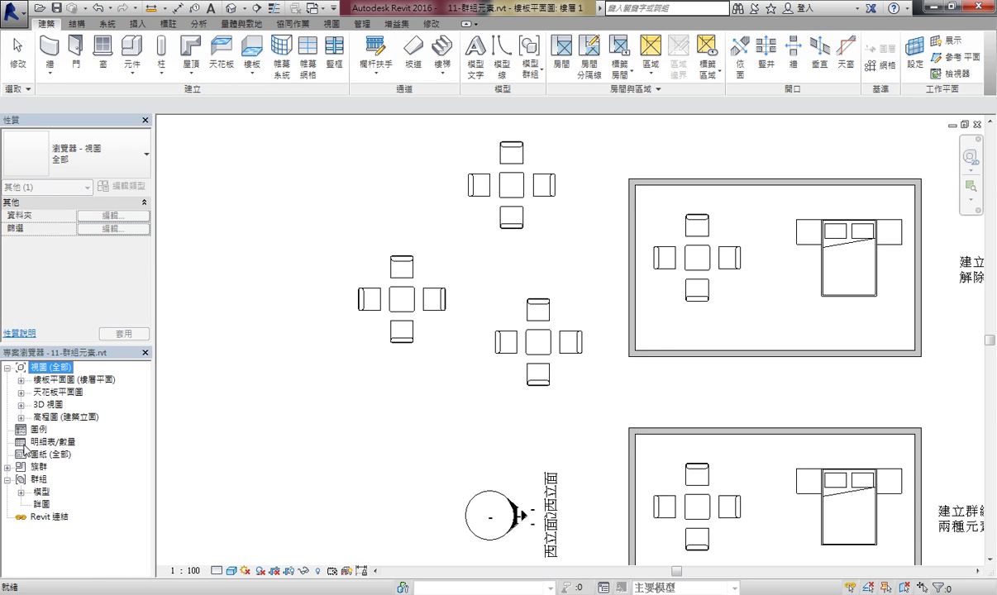
left_click(21, 491)
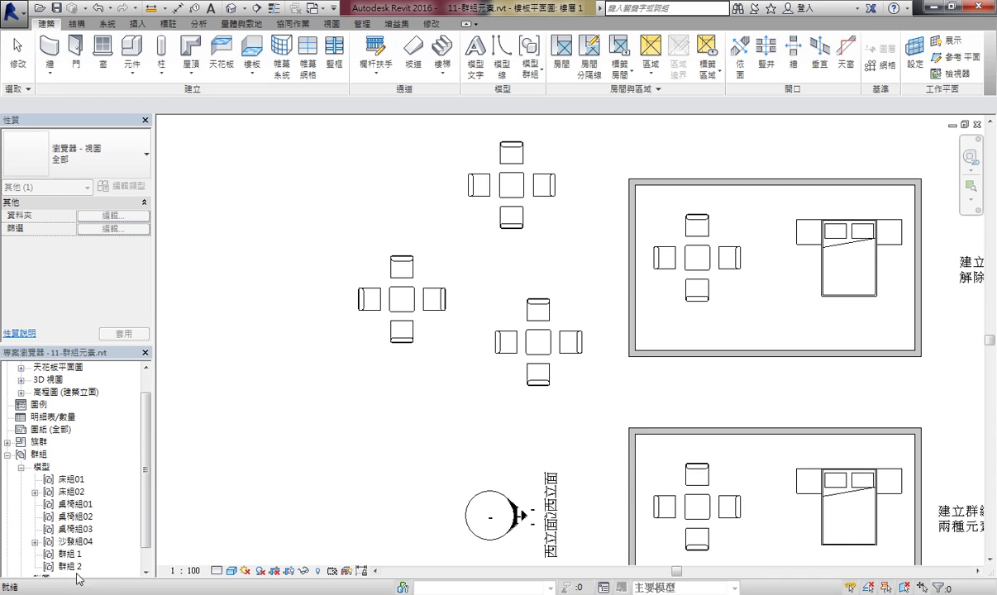
Drag 群組 1 from the Project Browser and place a fourth copy below the others.
left_click_drag(140, 446, 141, 462)
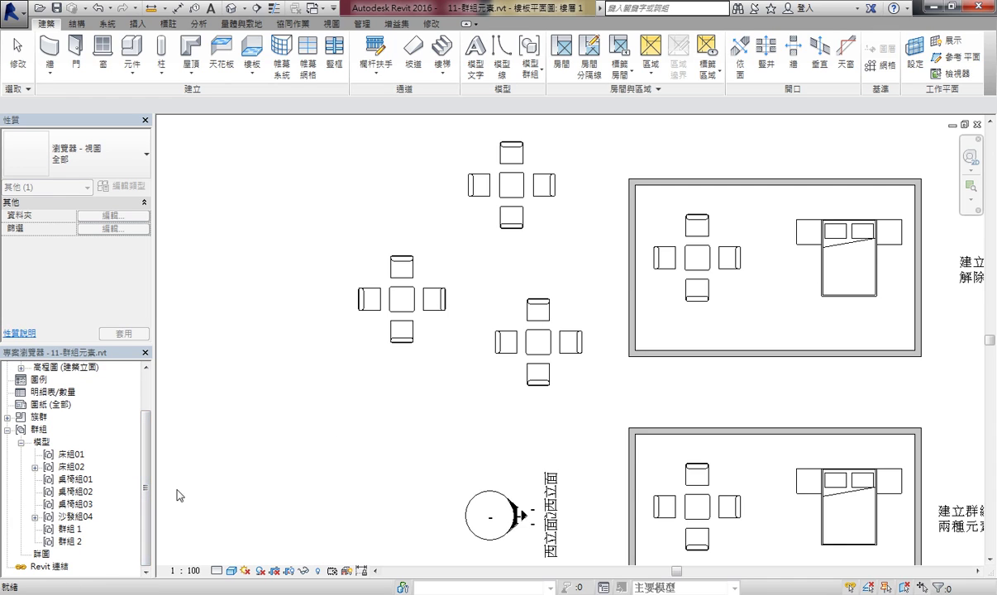
left_click(68, 529)
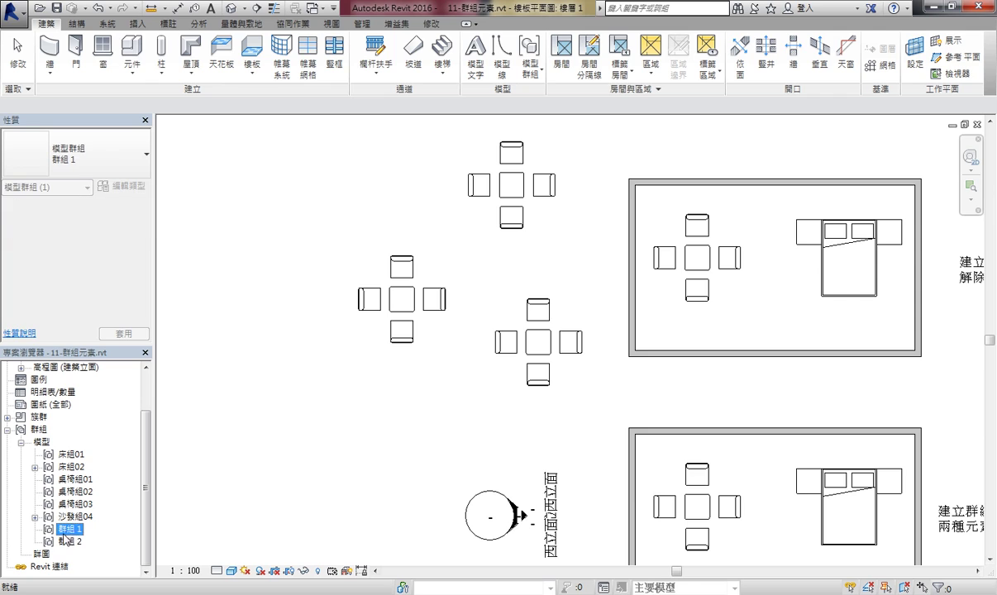
left_click(285, 458)
left_click(68, 529)
left_click_drag(66, 533, 257, 318)
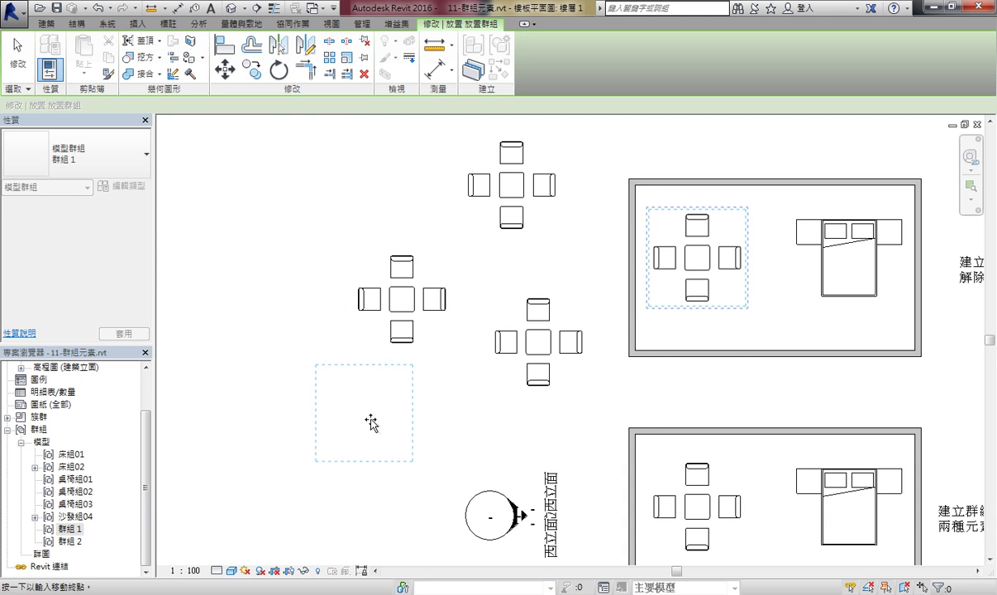
left_click(399, 432)
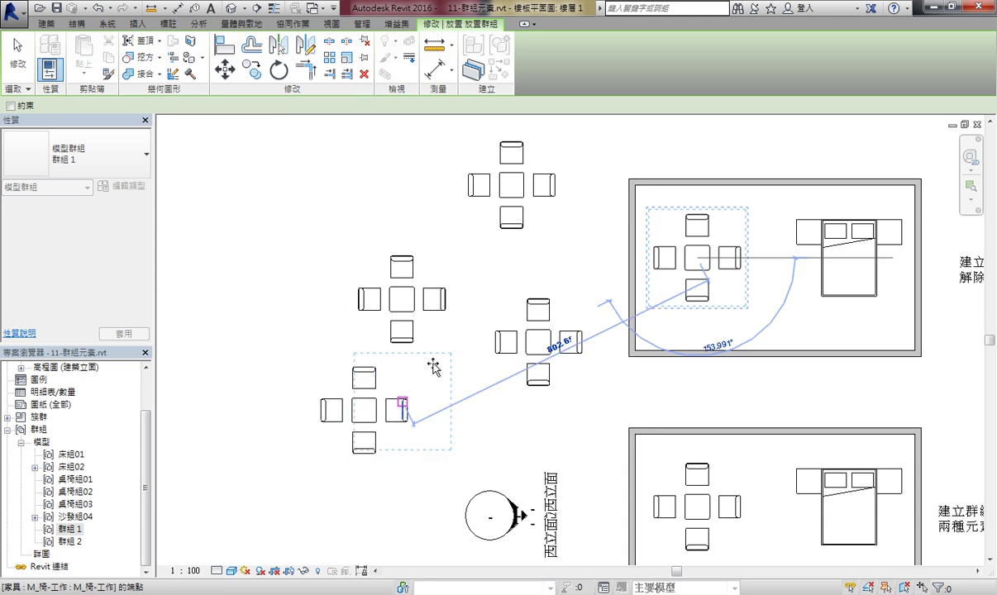
key("Escape")
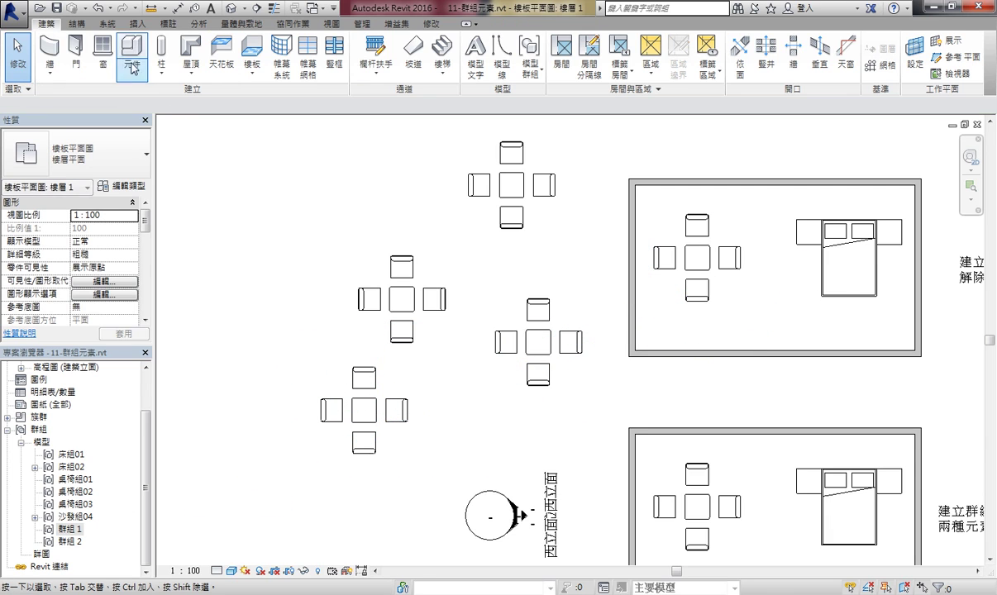
Zoom out to show the four loose table-and-chair groups and select 群組 1 in the browser.
left_click(539, 76)
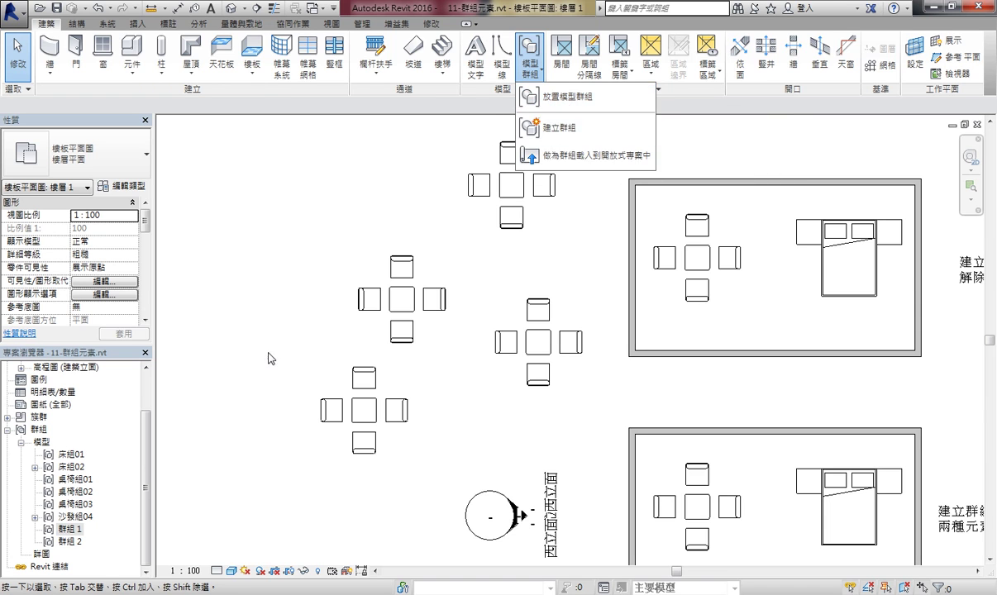
middle_click_drag(567, 291, 347, 240)
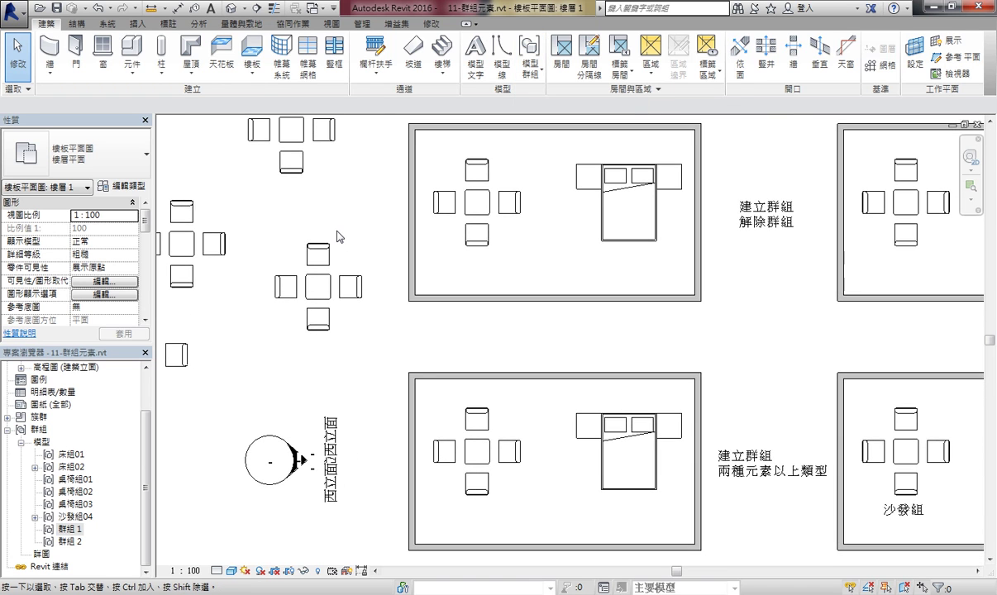
scroll(338, 229, "down", 2)
scroll(338, 229, "down", 2)
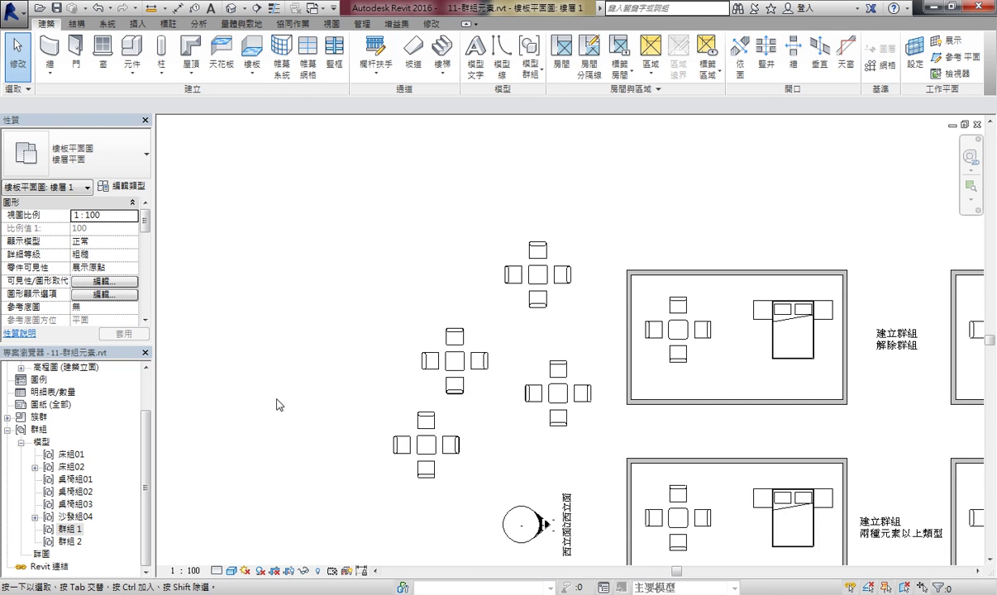
mouse_move(151, 433)
left_mouse_down()
mouse_move(151, 410)
mouse_move(155, 477)
left_mouse_up()
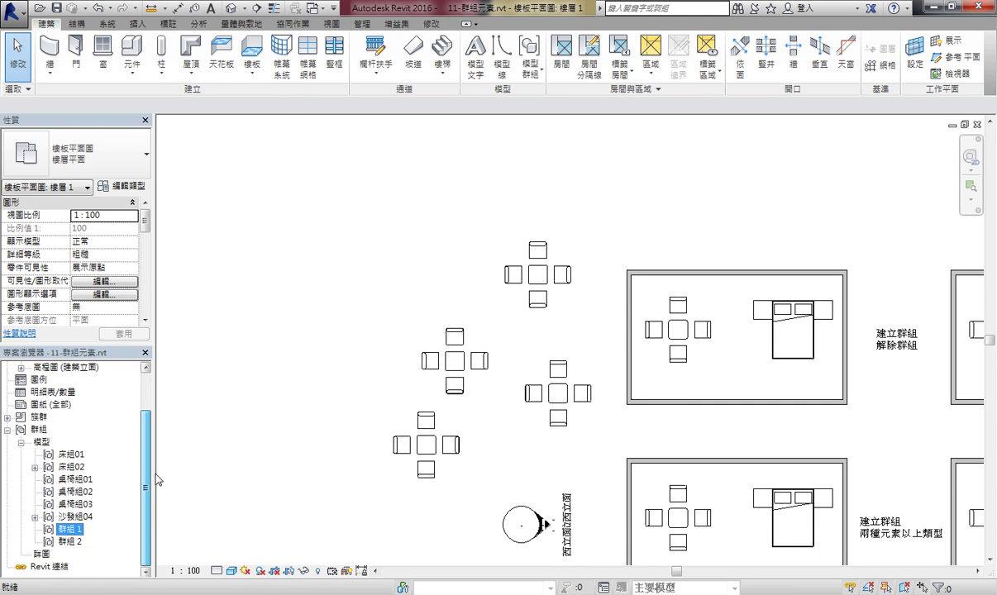
left_click(74, 529)
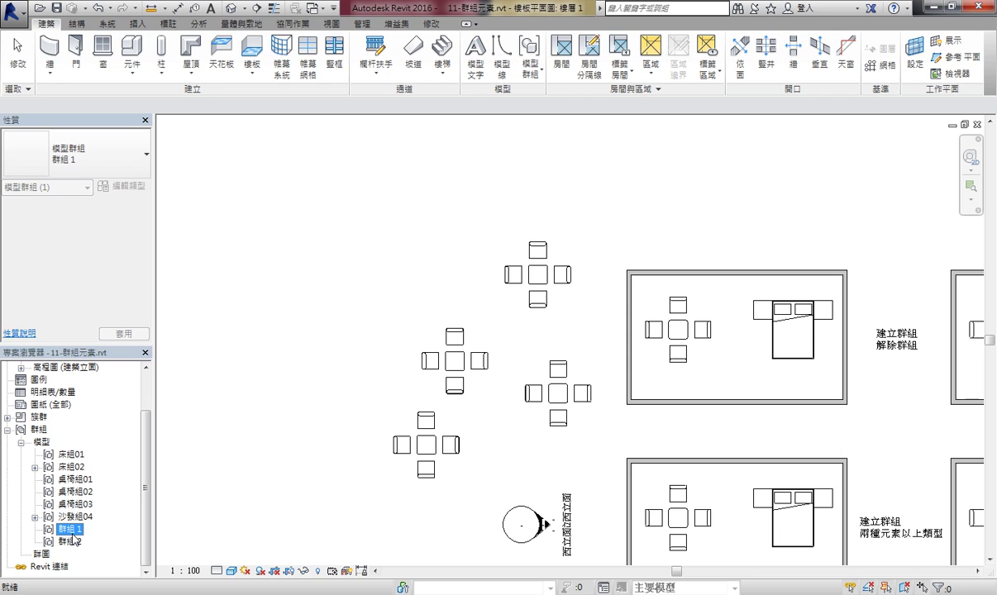
left_click(232, 407)
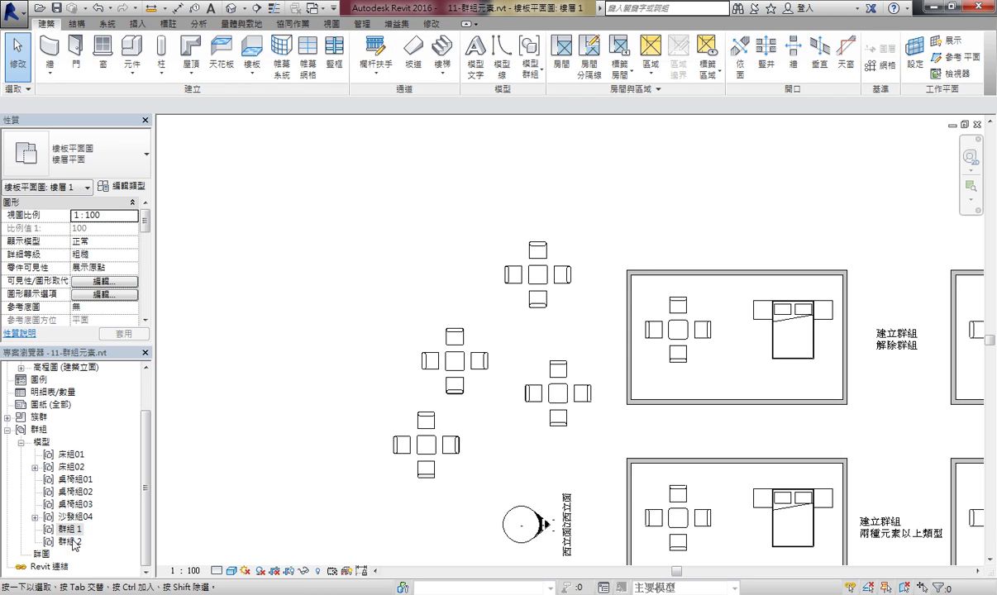
left_click(71, 529)
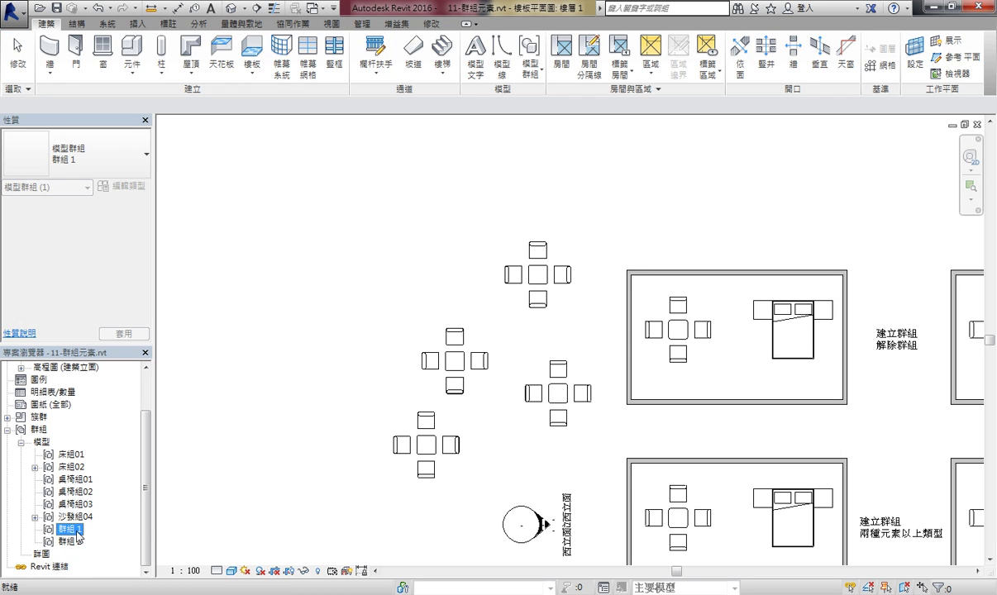
Rename model group type 群組 1 to 沙發組-123 in the Project Browser.
right_click(77, 529)
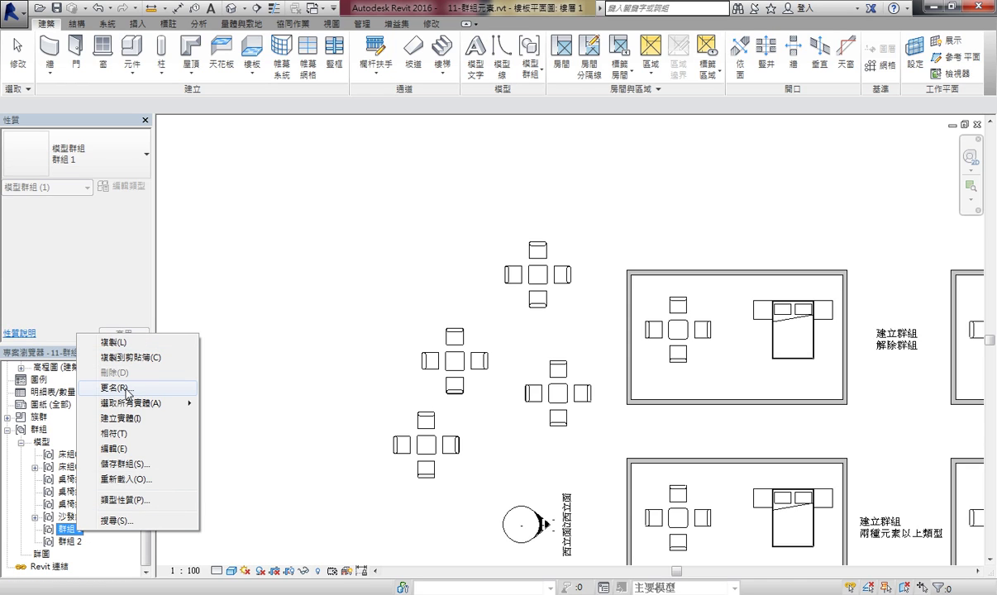
left_click(262, 455)
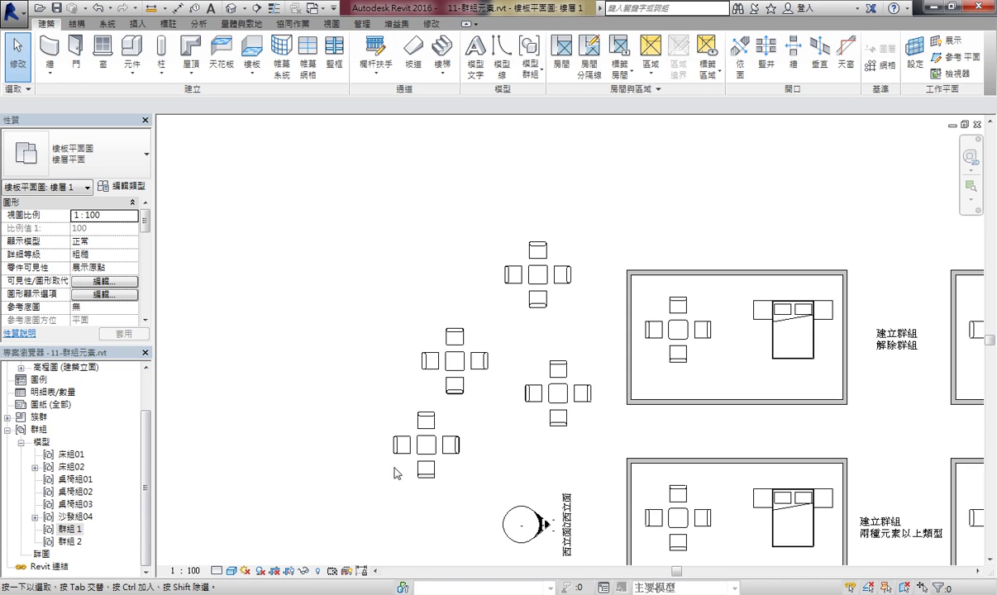
left_click(426, 446)
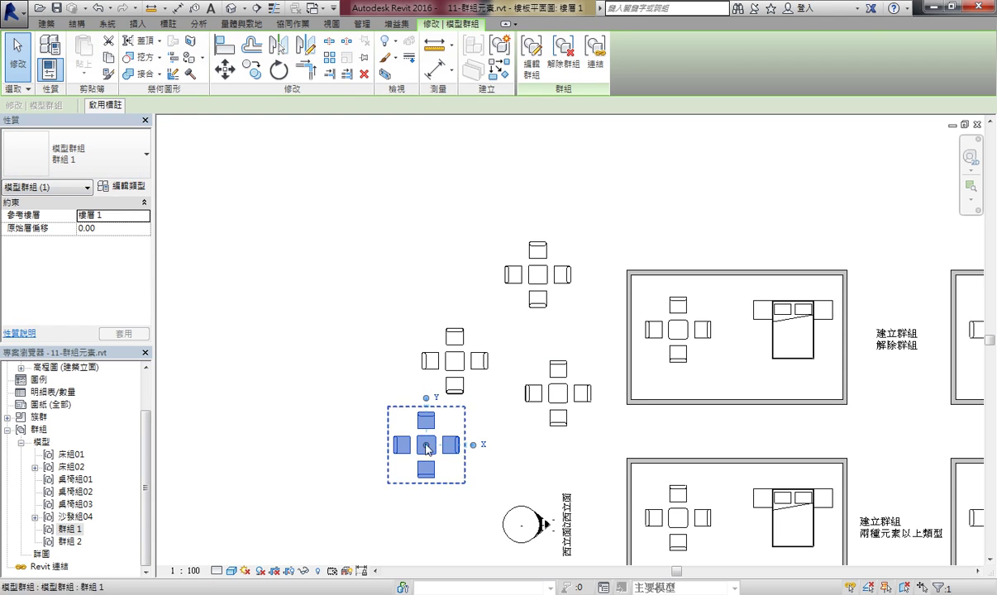
left_click(241, 474)
left_click(70, 530)
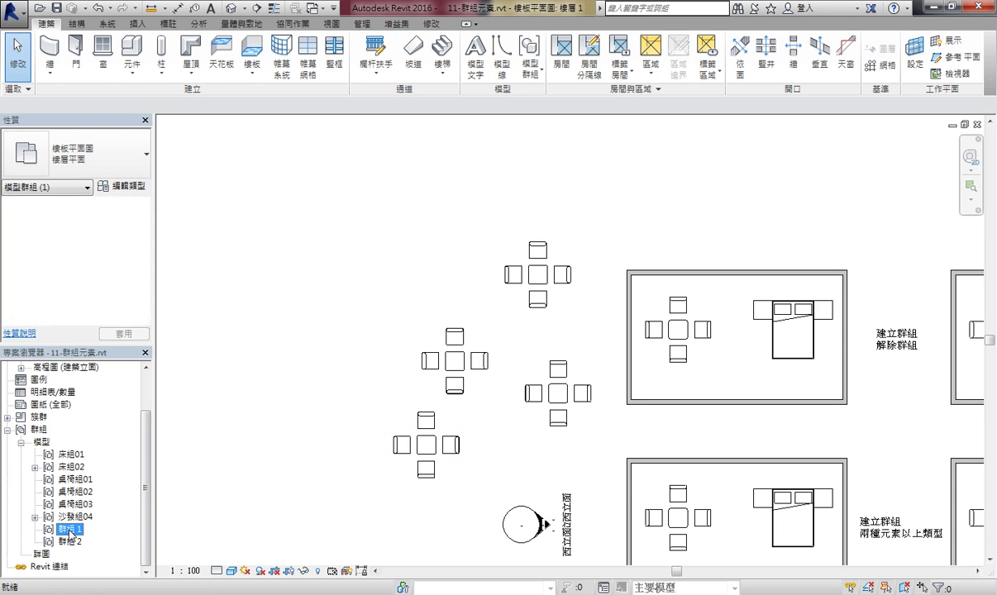
right_click(69, 533)
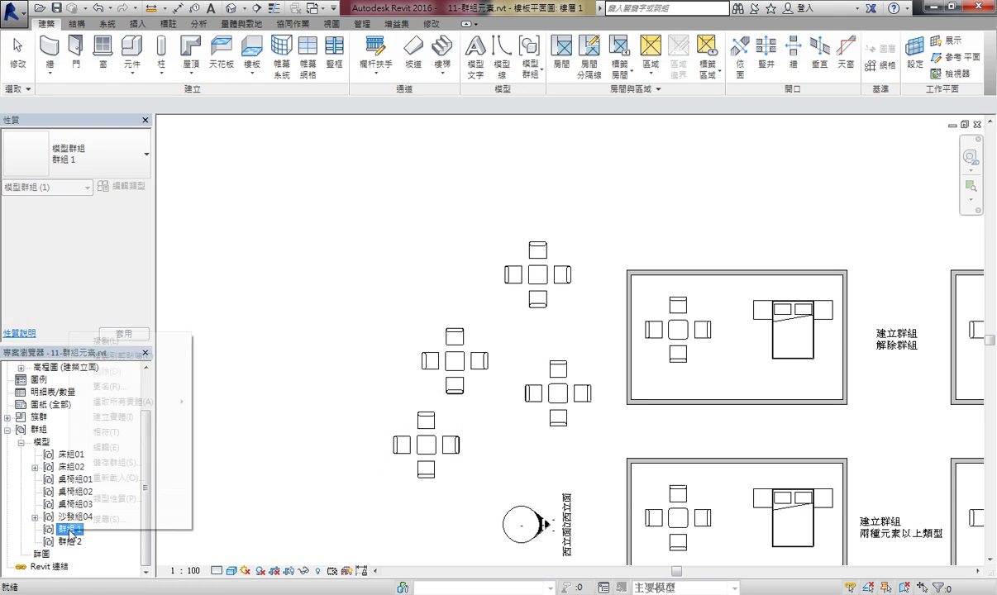
left_click(122, 387)
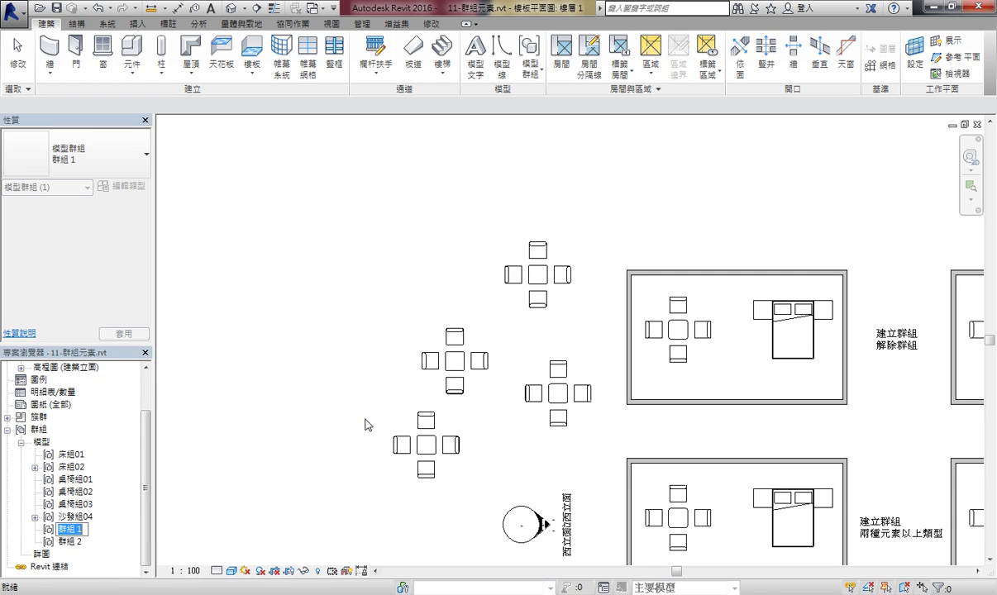
type("沙發")
type("ㄇ")
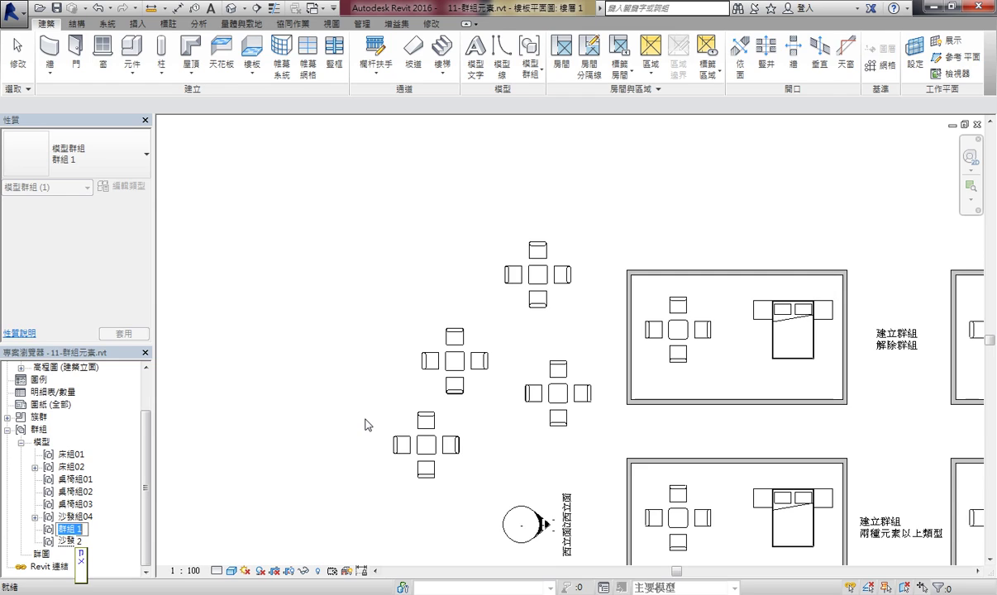
type("組")
key("Return")
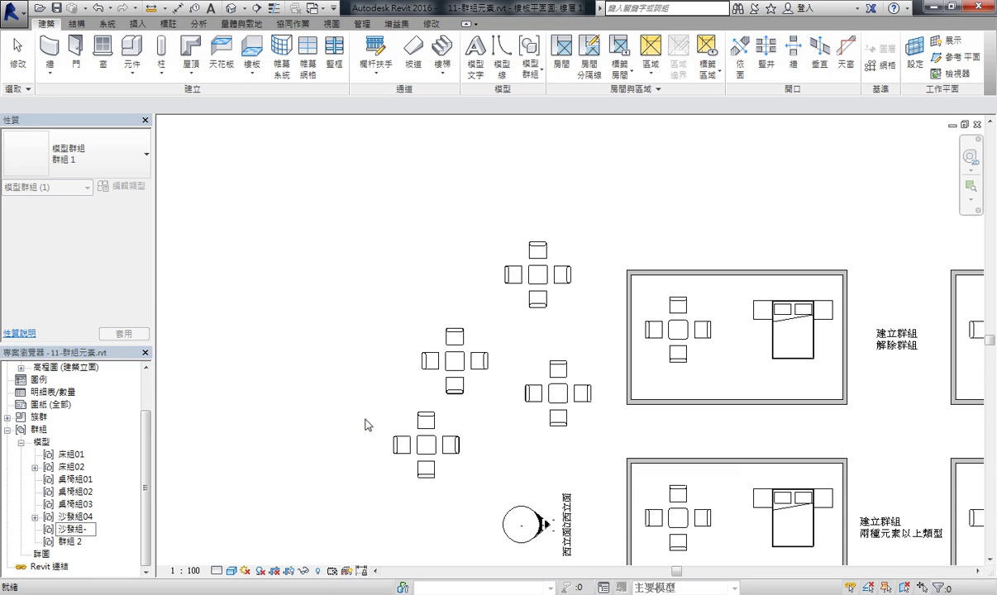
type("123")
key("Return")
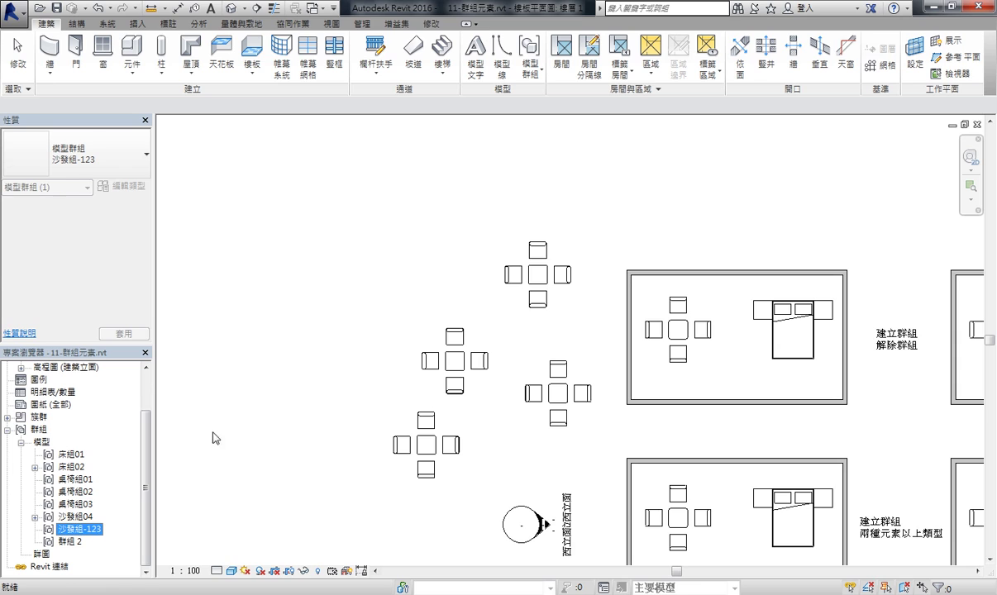
Place one more 沙發組-123 group at the upper left of the loose sets, then cancel.
left_click(249, 363)
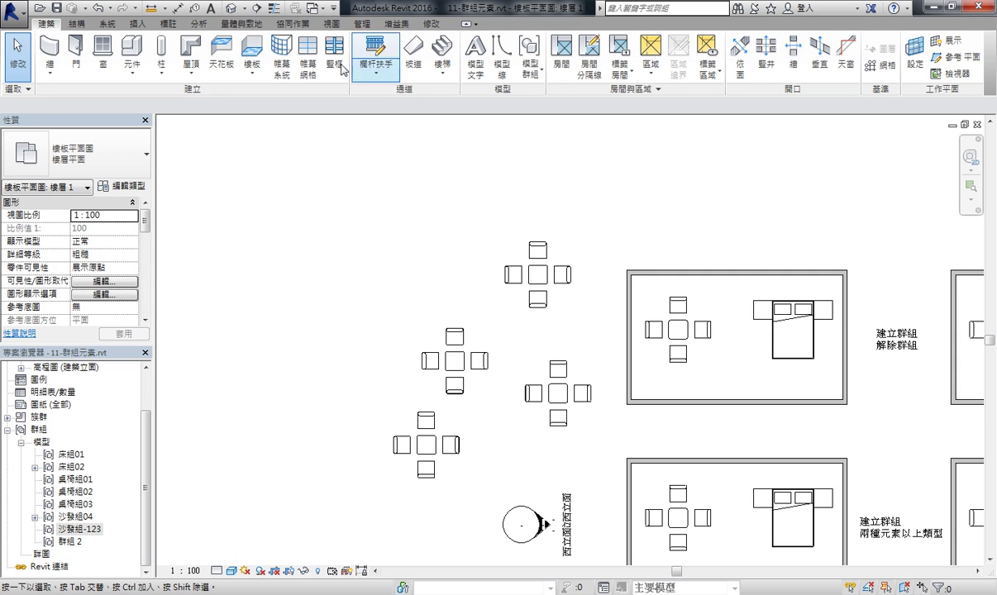
left_click(530, 68)
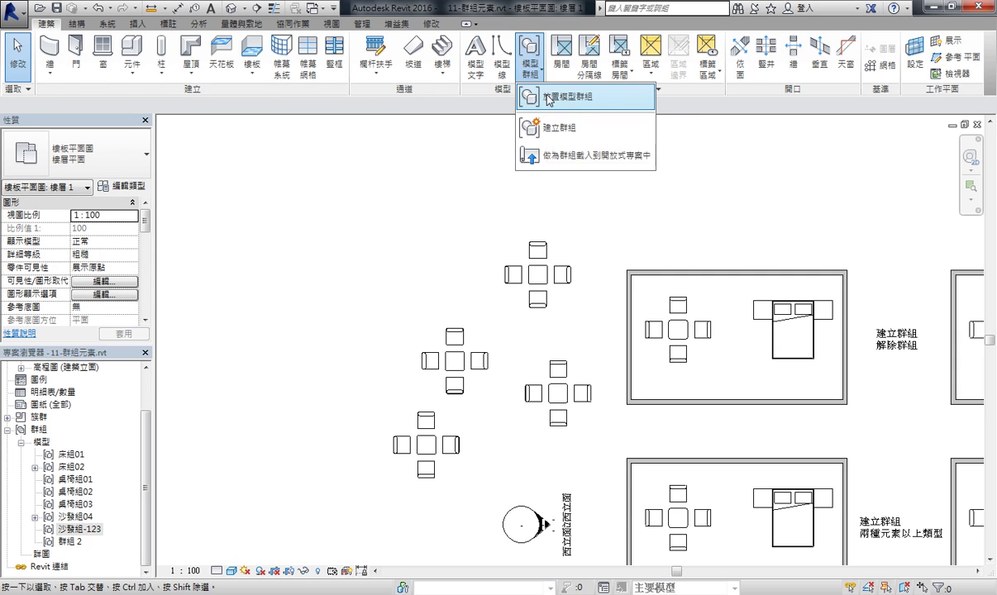
left_click(546, 97)
left_click(91, 154)
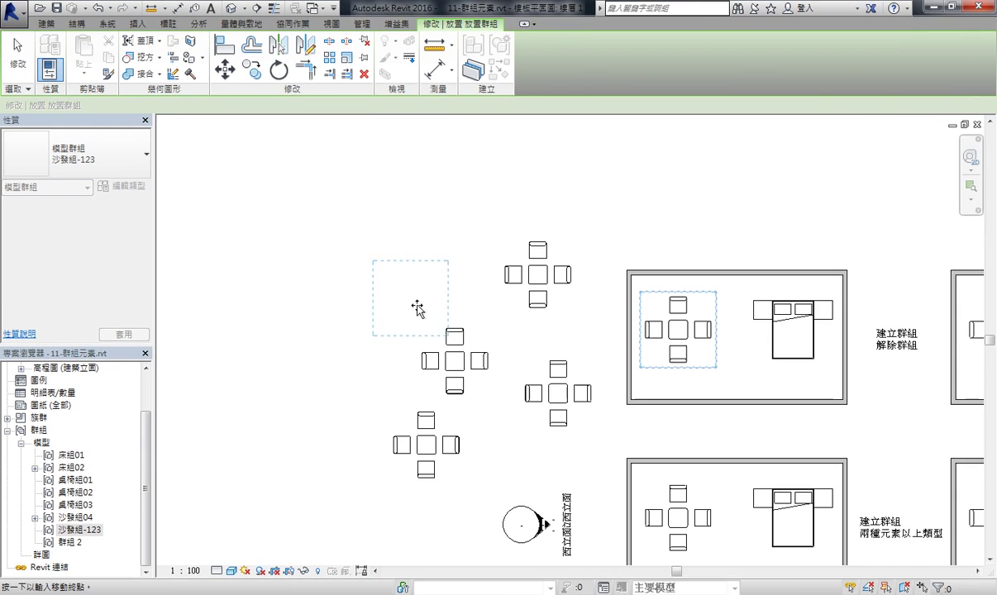
left_click(340, 289)
right_click(406, 258)
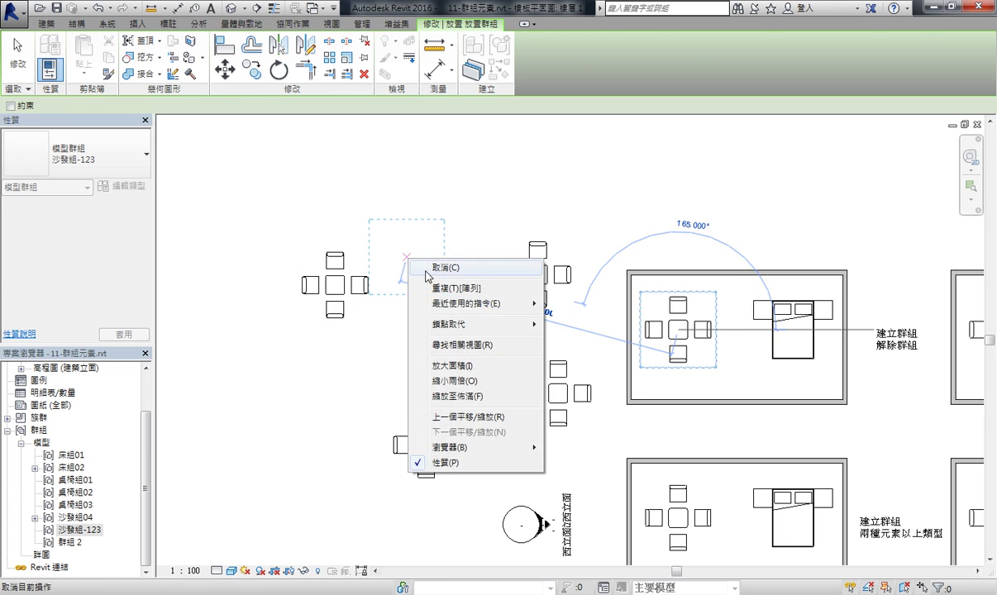
left_click(426, 270)
middle_click_drag(461, 239, 421, 215)
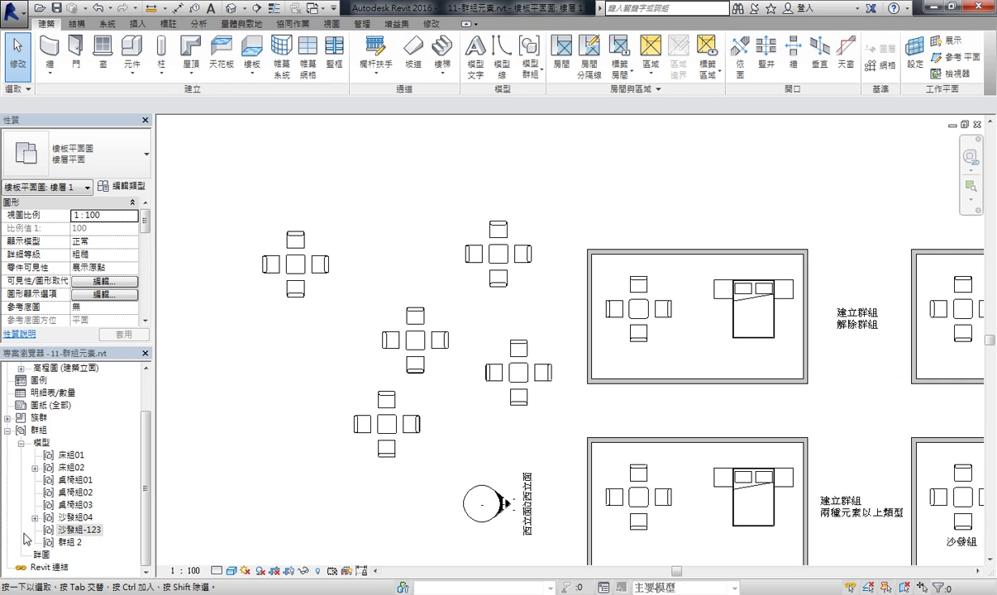
Inspect the Project Browser actions for 沙發組-123 and 群組 2 without changing anything.
right_click(80, 531)
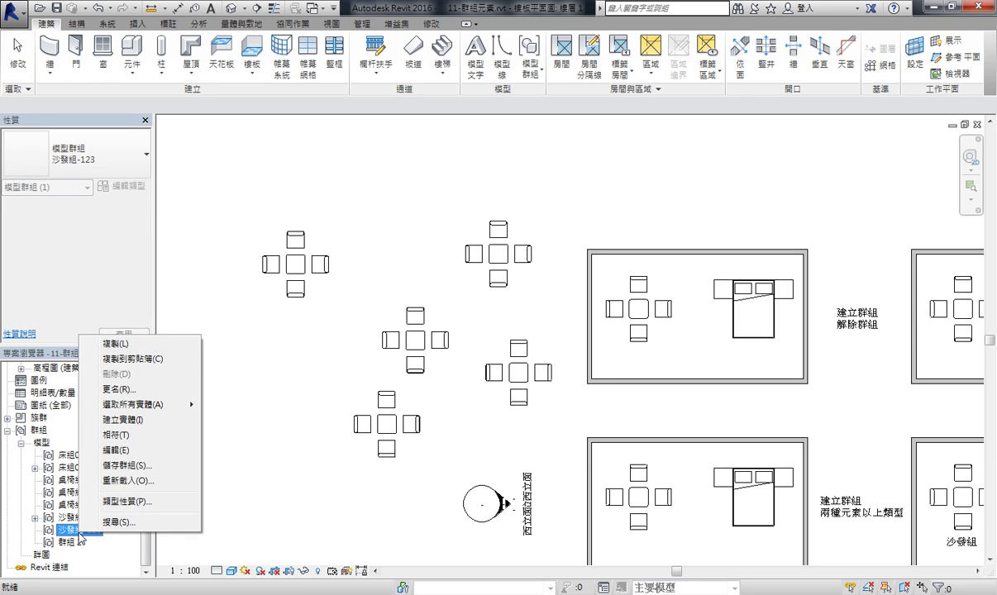
left_click(322, 446)
middle_click_drag(362, 424, 334, 329)
left_click(70, 542)
right_click(70, 542)
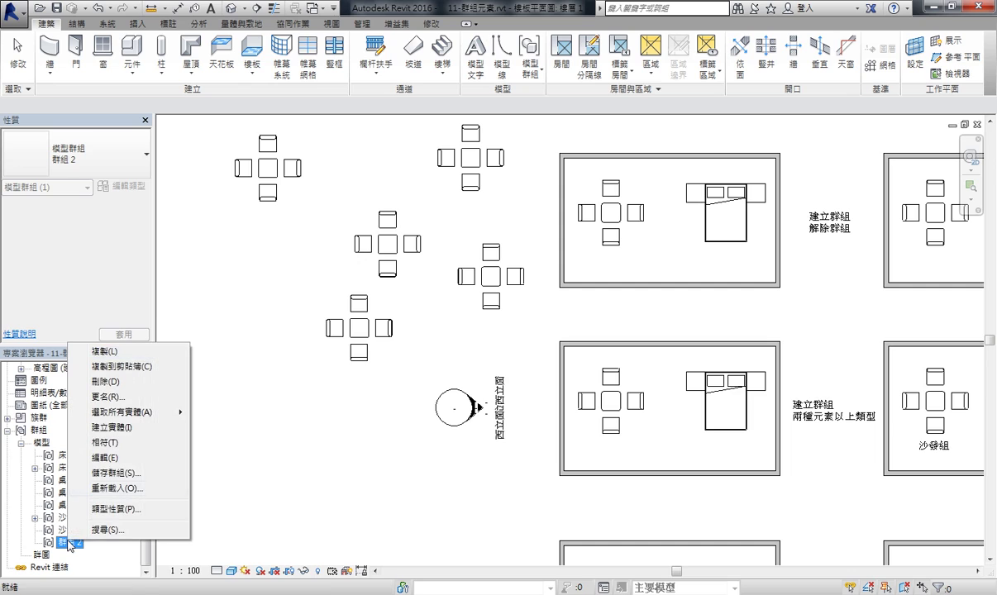
left_click(320, 390)
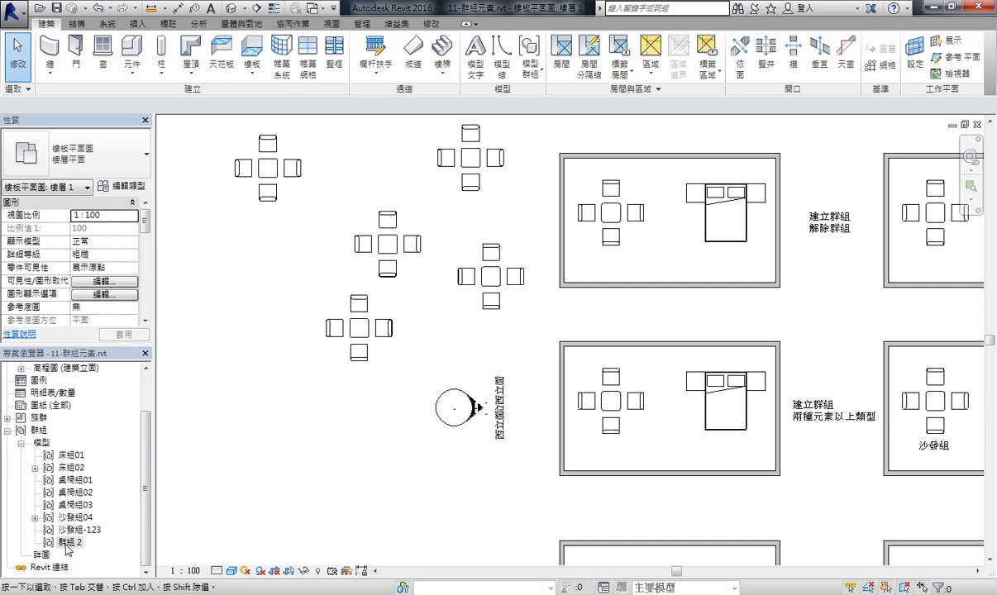
left_click(69, 543)
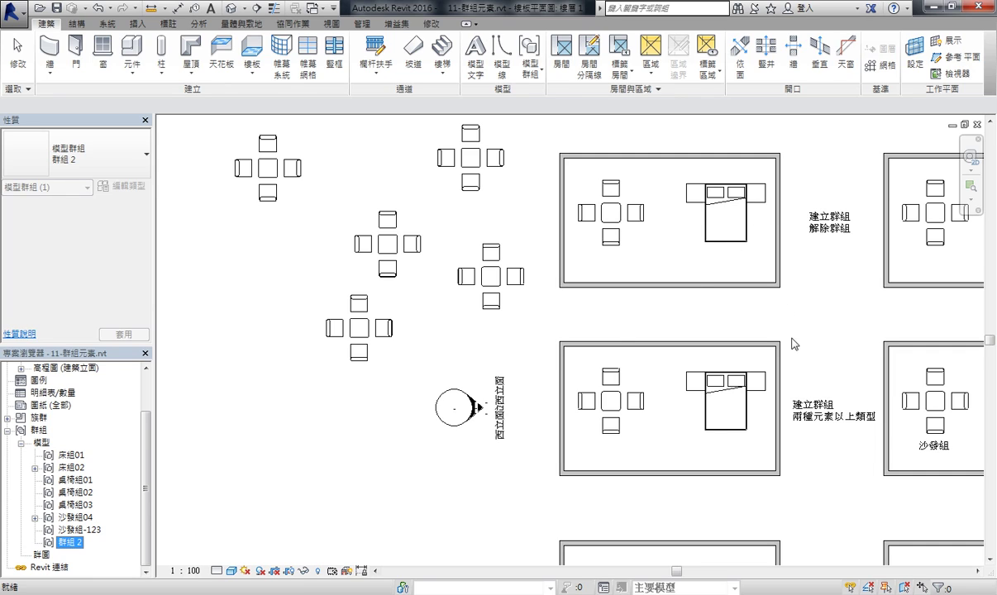
left_click(73, 543)
right_click(74, 543)
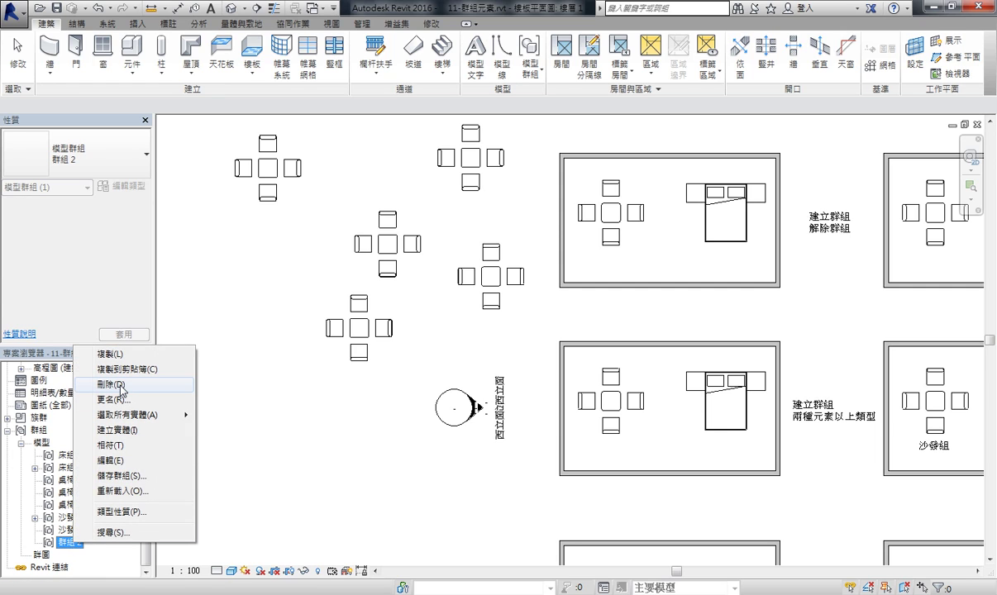
left_click(295, 416)
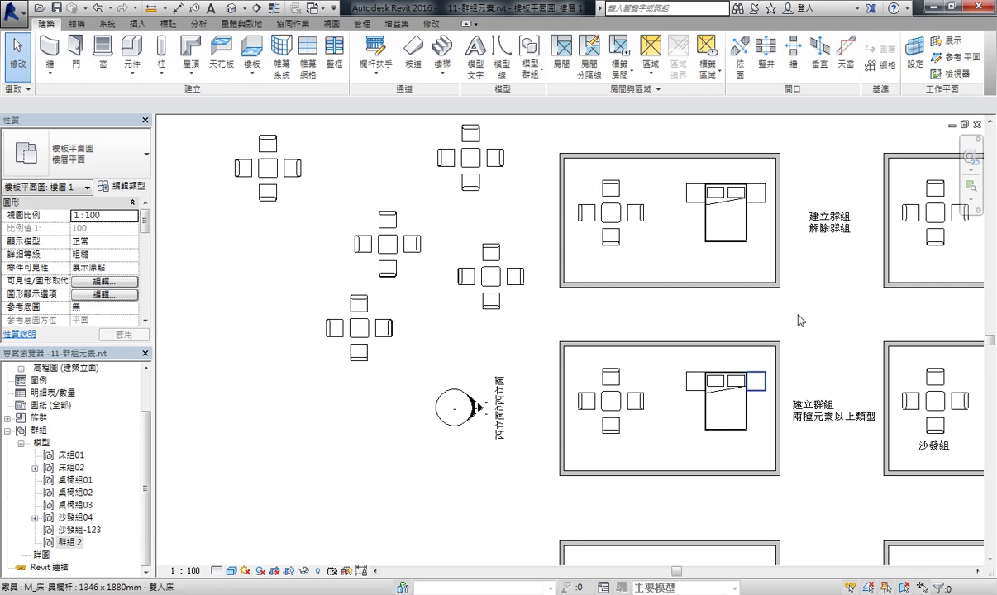
Delete the unused group type 群組 2 from the Project Browser.
left_click(80, 529)
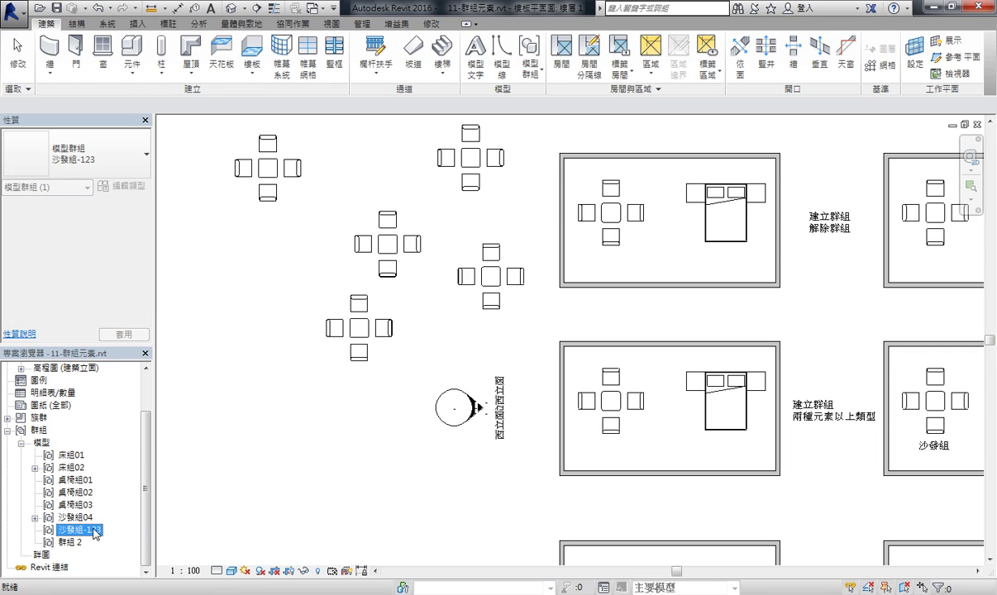
right_click(91, 529)
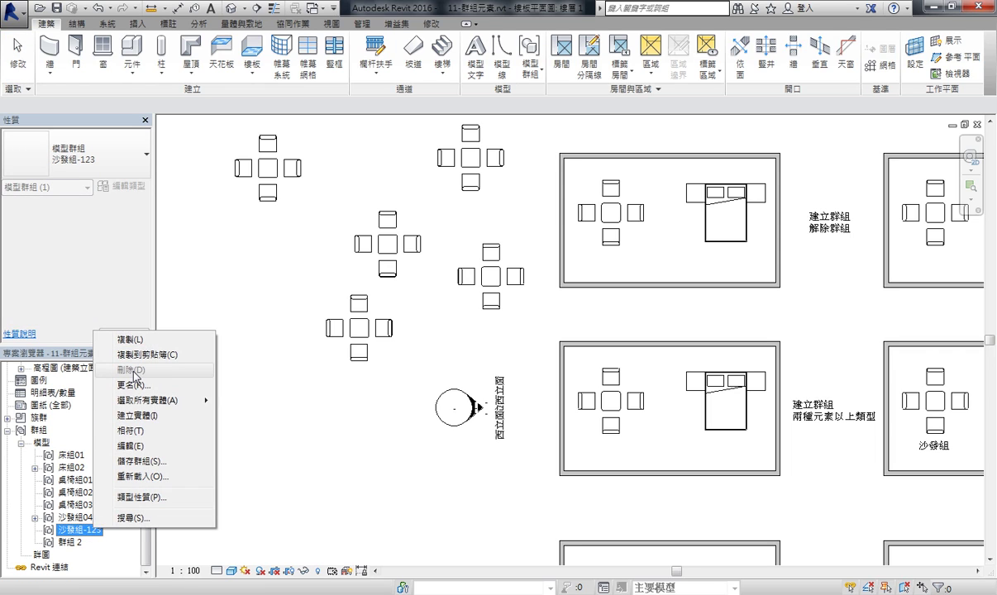
left_click(70, 542)
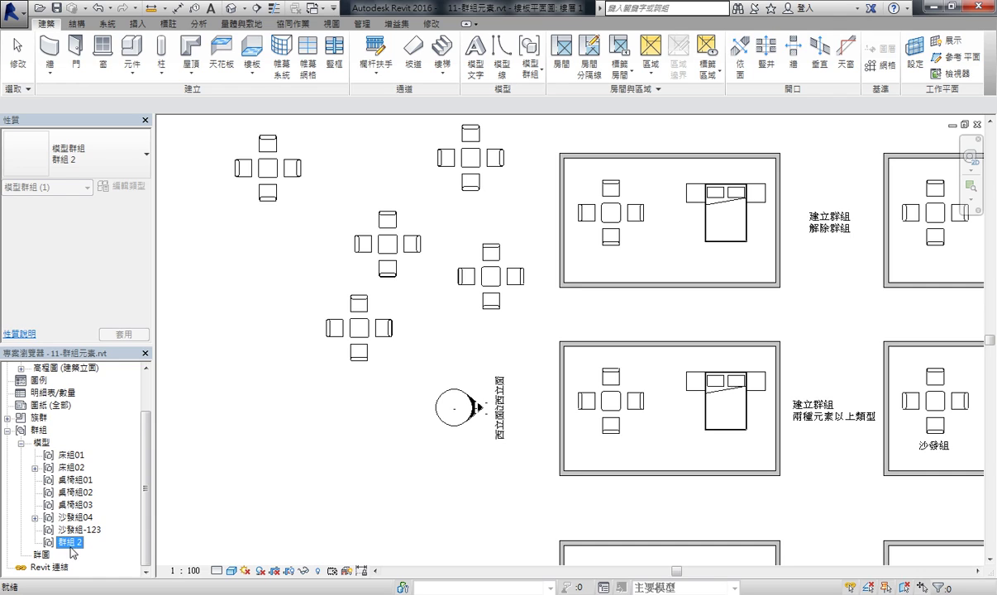
right_click(82, 543)
left_click(107, 404)
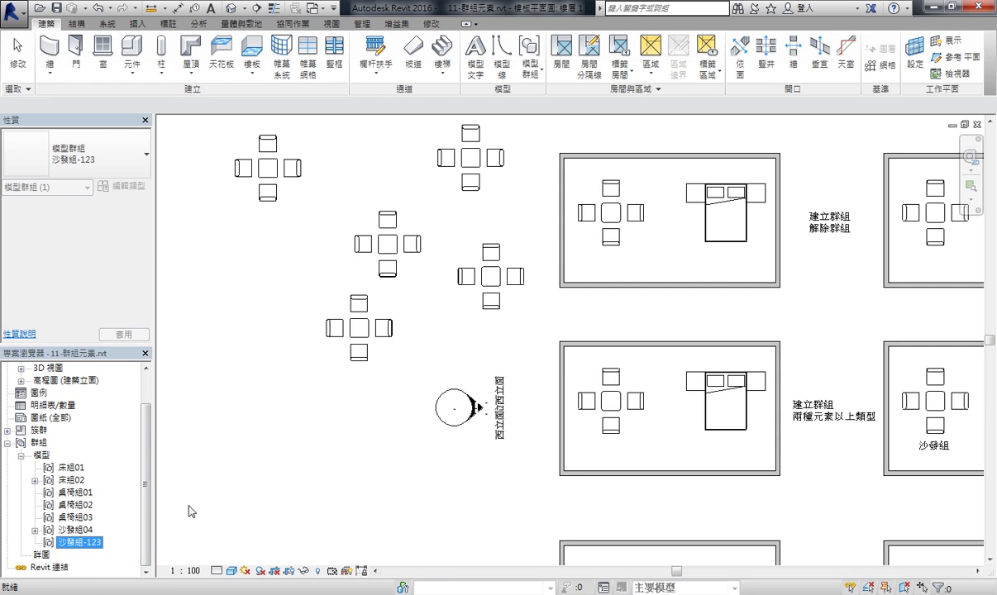
Delete the lower-left sofa group and the sofa group left of the rooms.
left_click(401, 371)
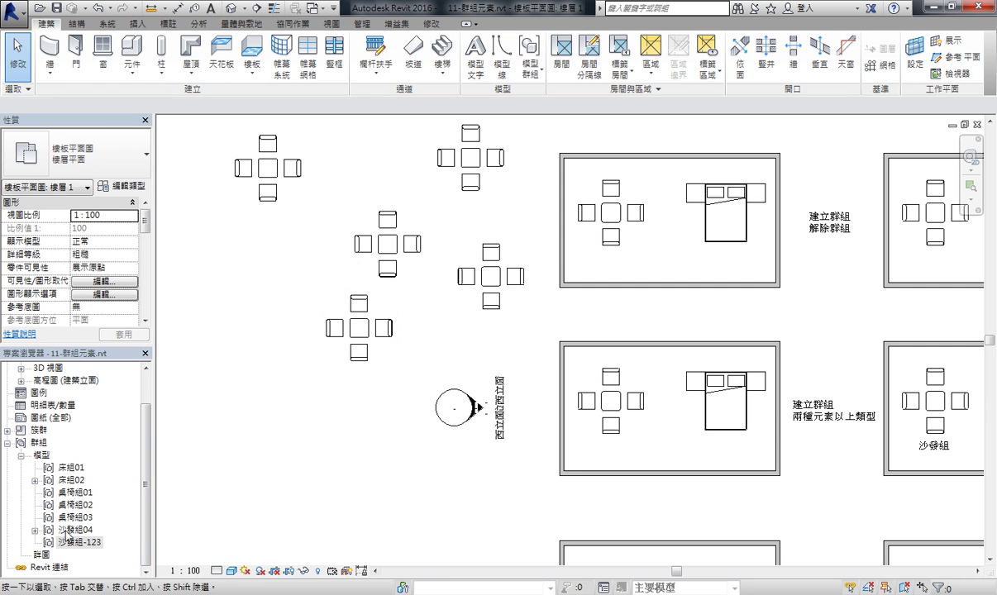
left_click(371, 334)
left_click(356, 429)
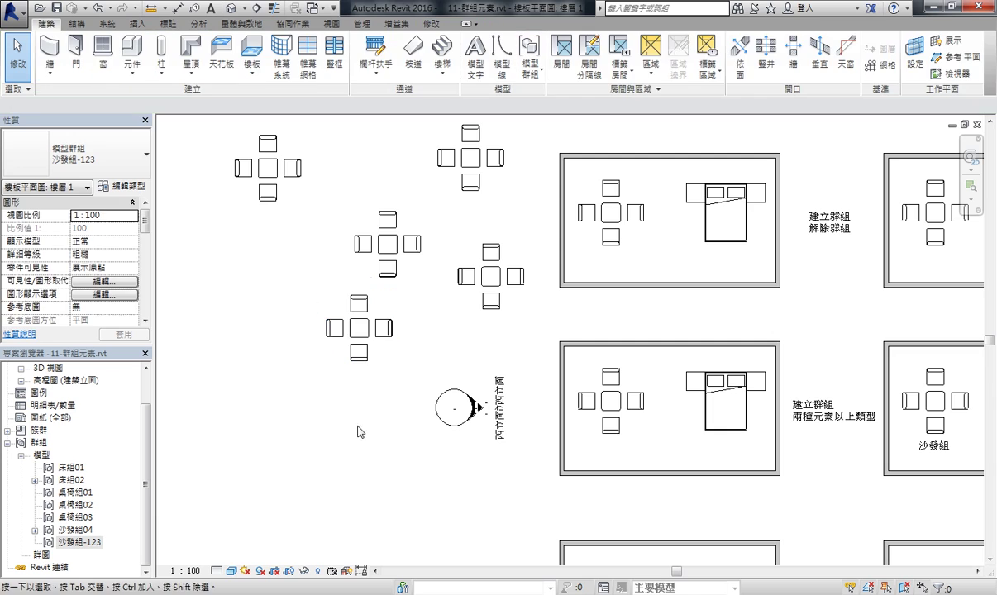
left_click(380, 329)
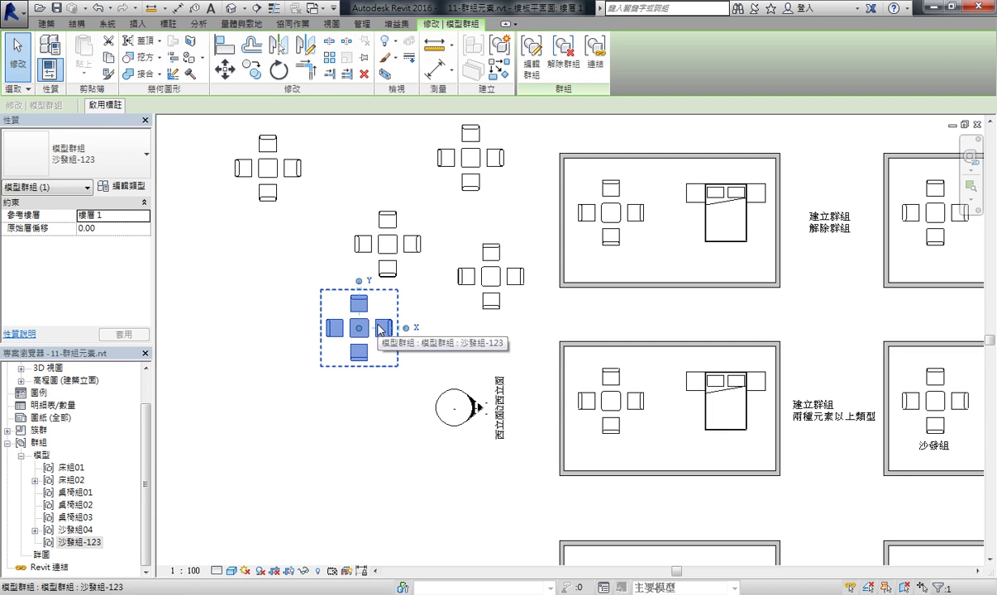
key("Delete")
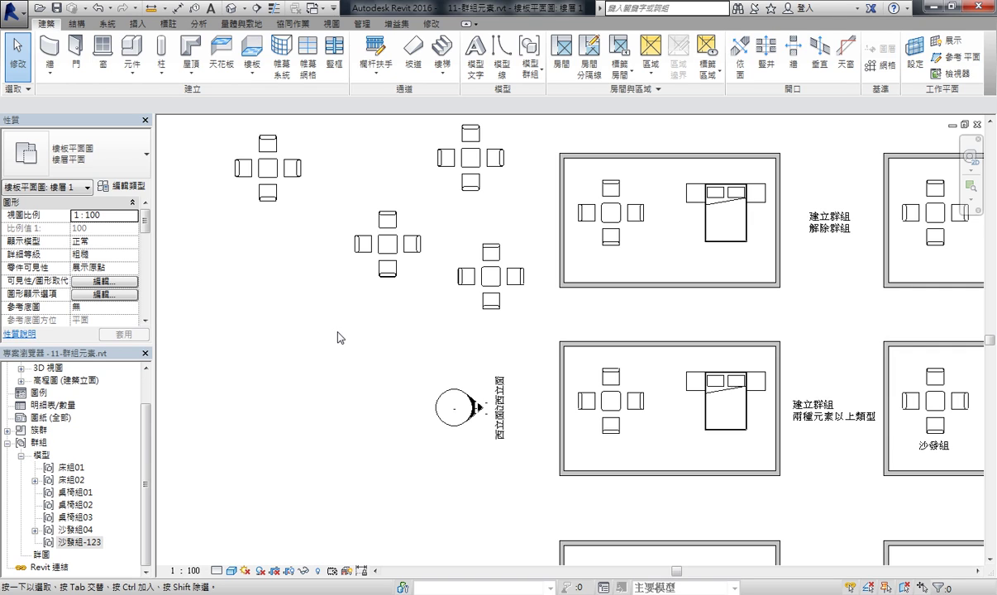
left_click(401, 260)
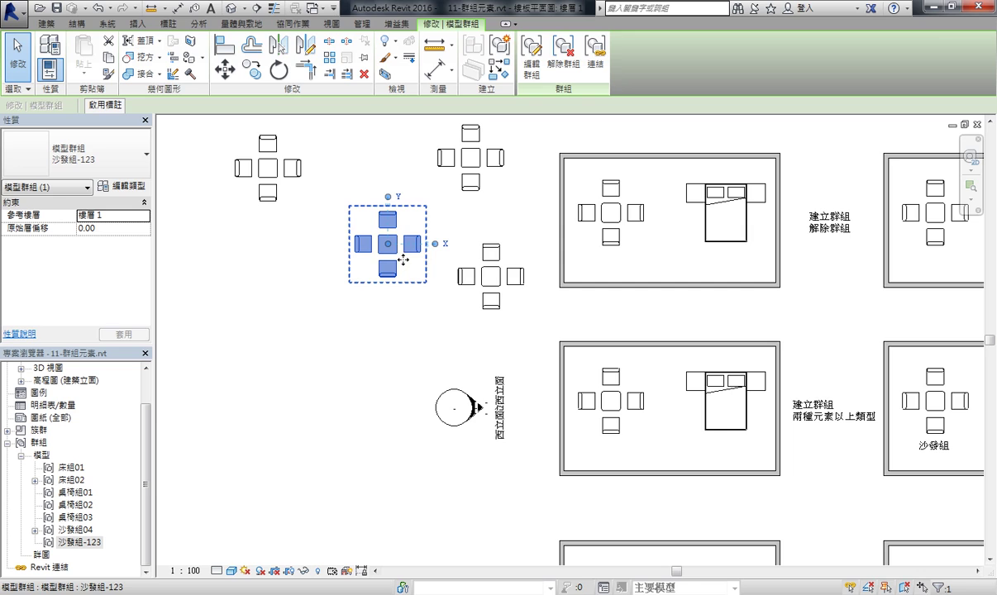
key("Delete")
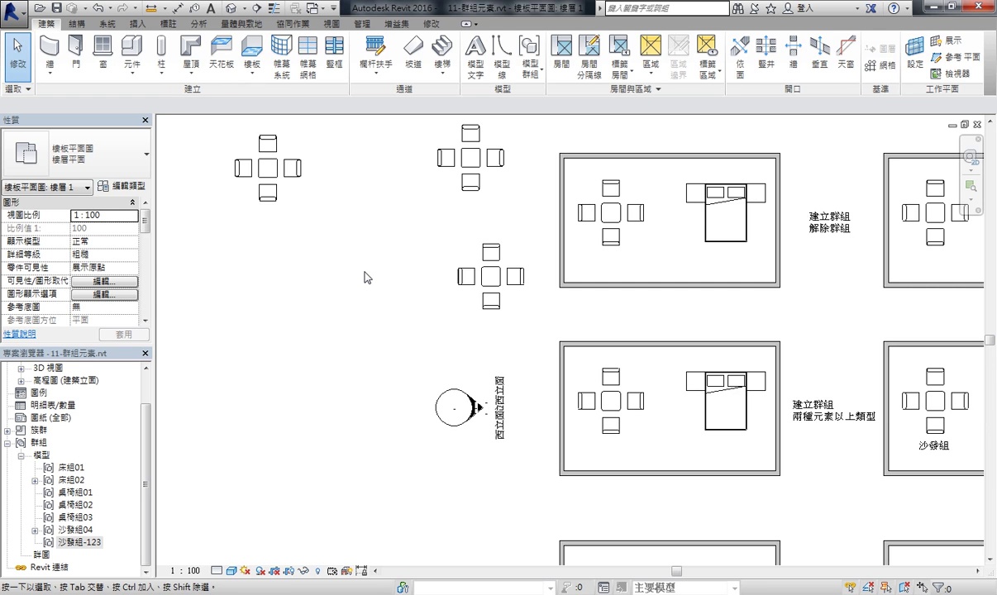
Delete the three remaining free-standing sofa groups with a crossing window, then pan out to see more rooms.
middle_click_drag(519, 334, 524, 347)
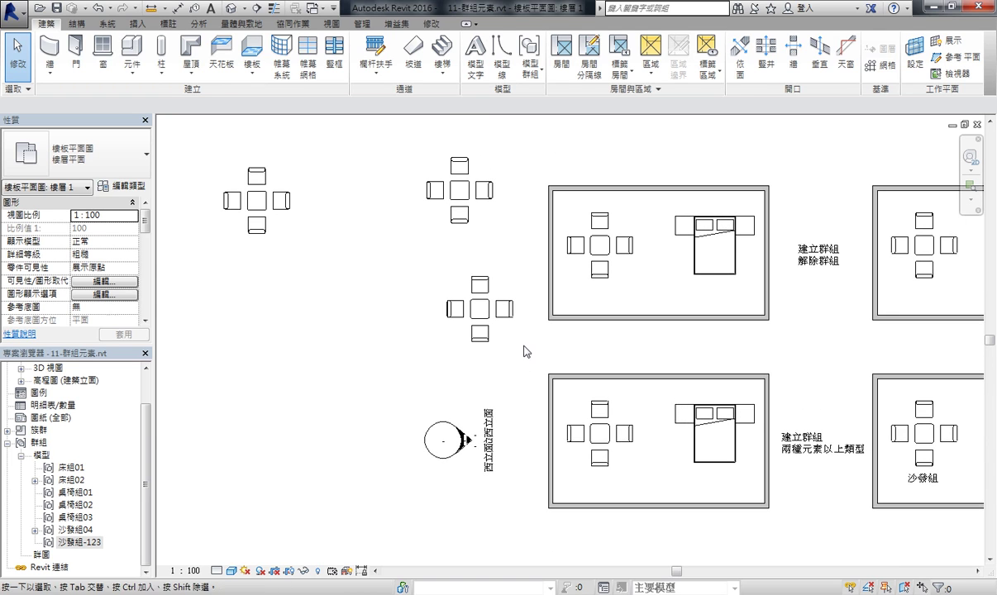
left_click_drag(523, 346, 244, 149)
key("Delete")
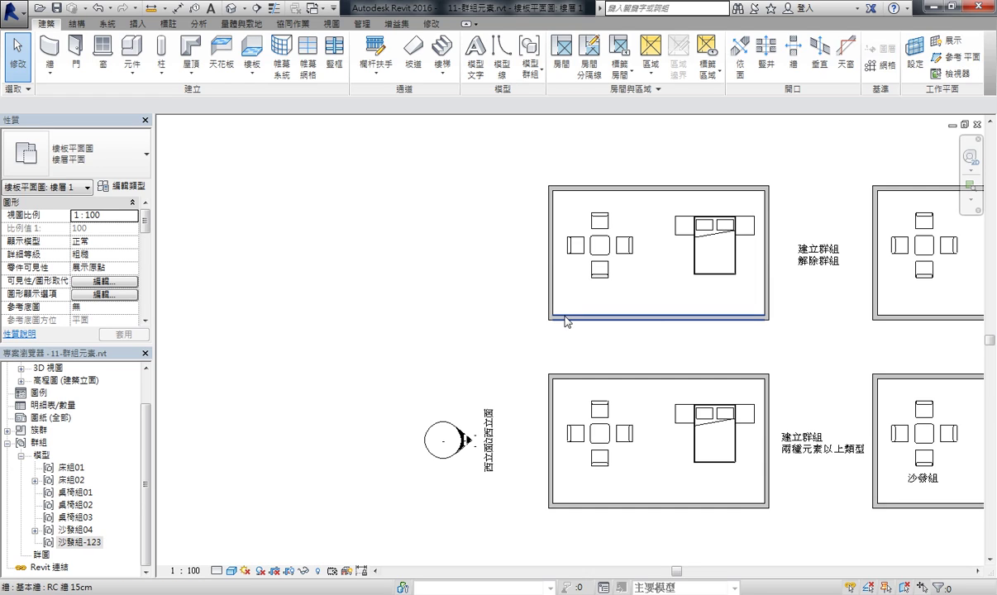
middle_click_drag(457, 327, 405, 309)
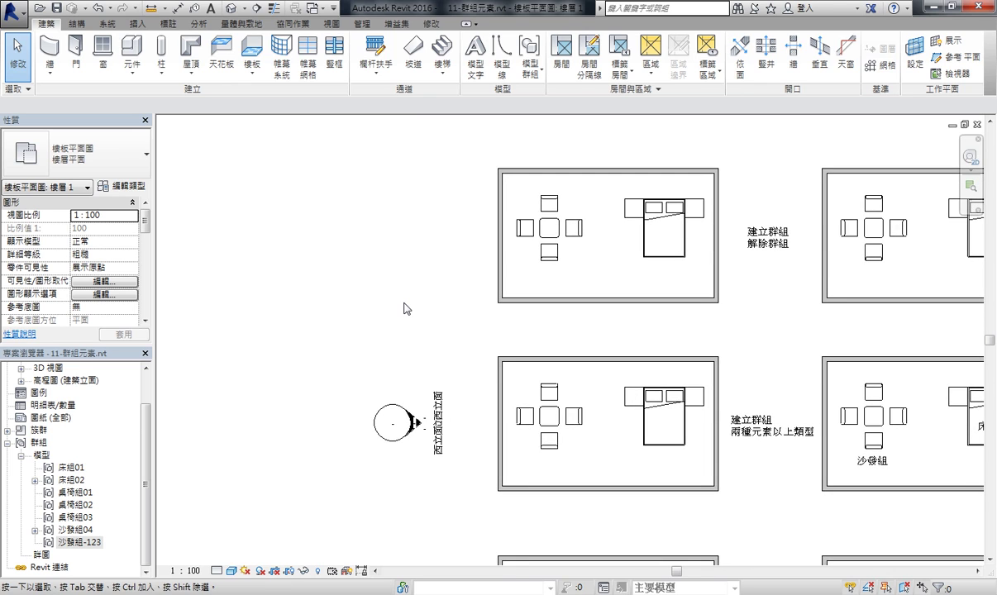
middle_click_drag(521, 327, 376, 327)
scroll(377, 330, "down", 1)
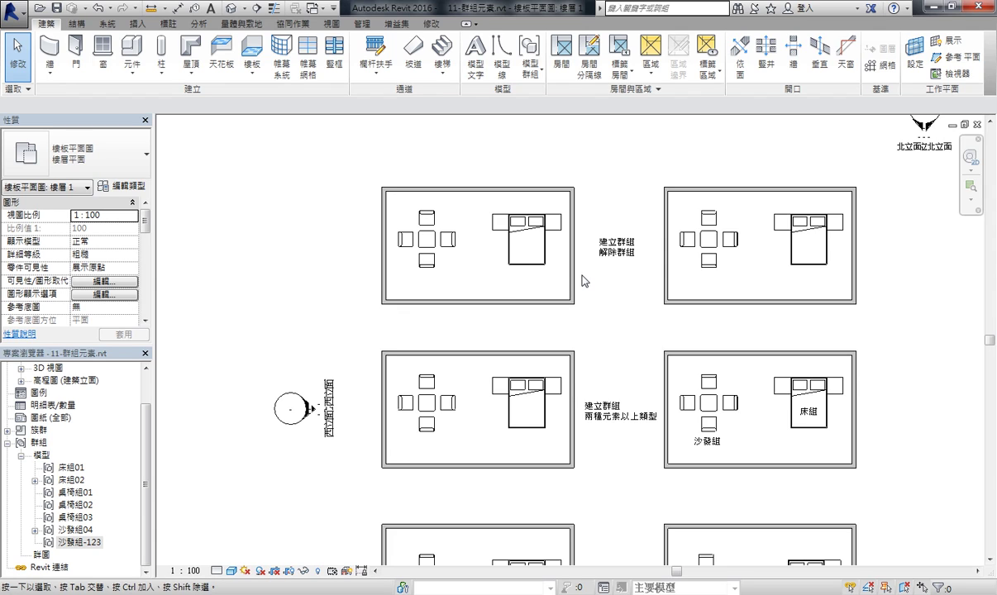
Delete sofa group 沙發組-123 from the top-left room, leaving only its bed.
left_click(50, 73)
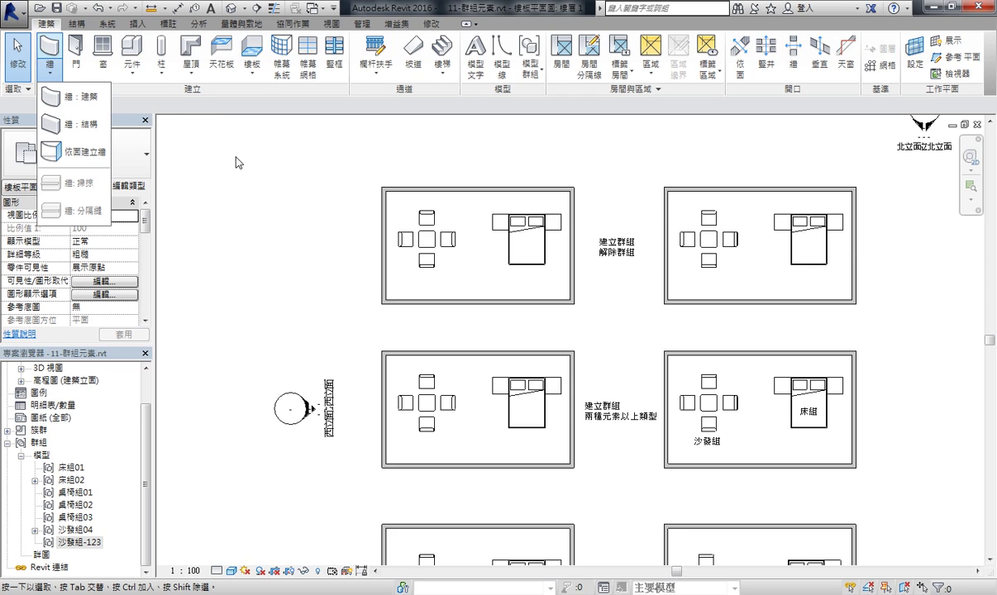
left_click(250, 324)
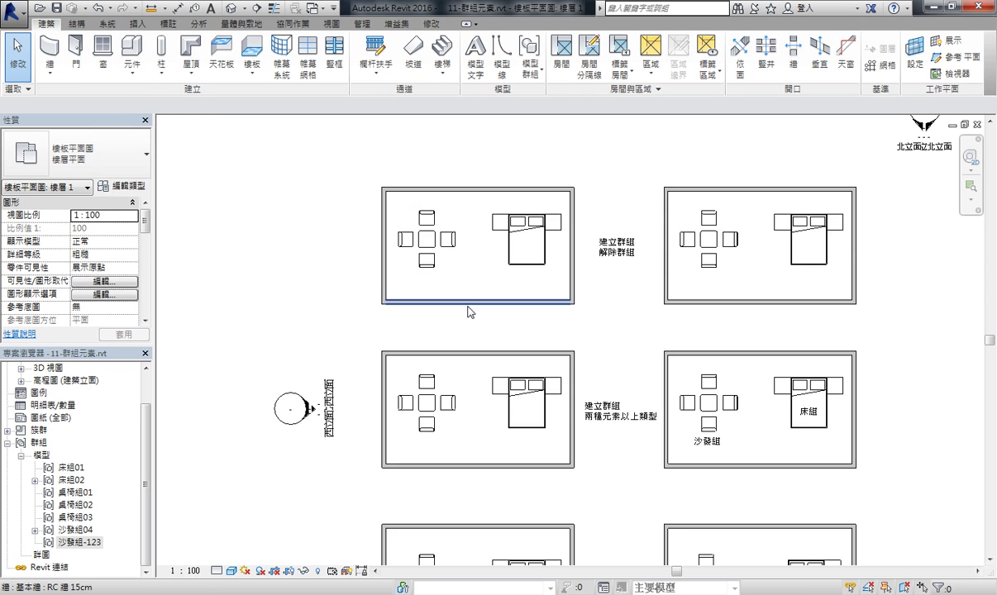
left_click(432, 232)
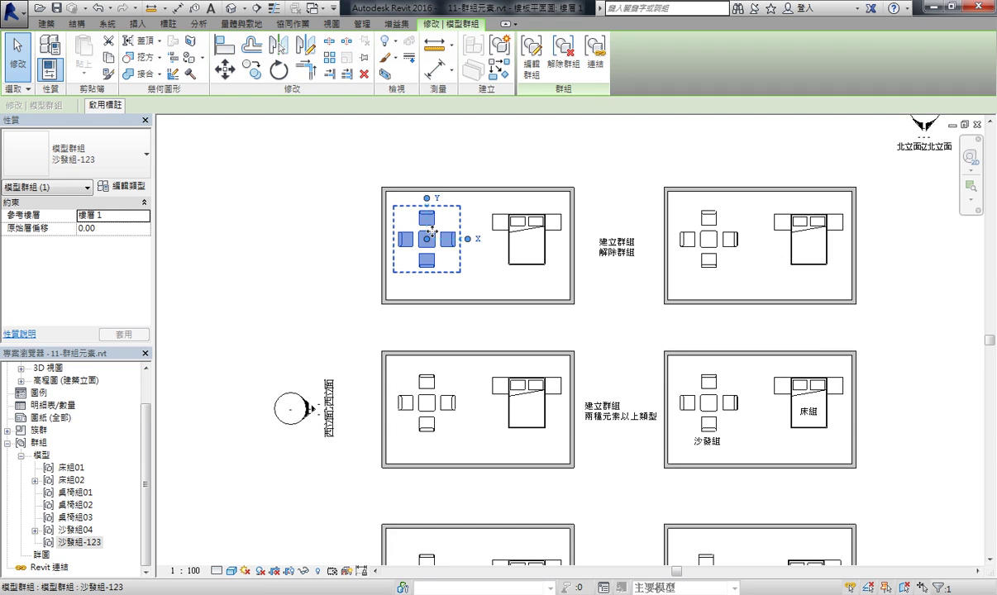
key("Delete")
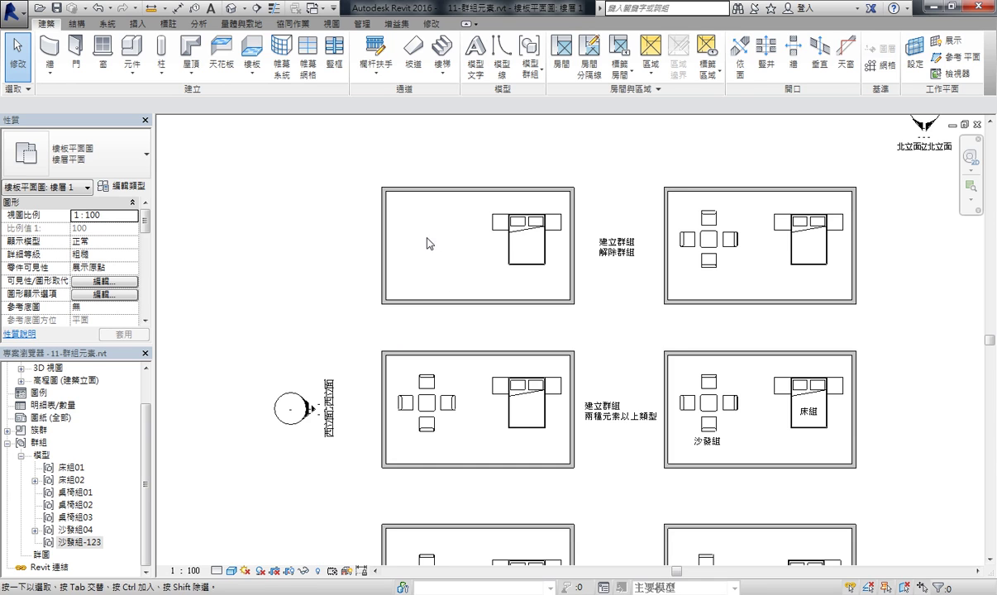
middle_click_drag(467, 252, 403, 291)
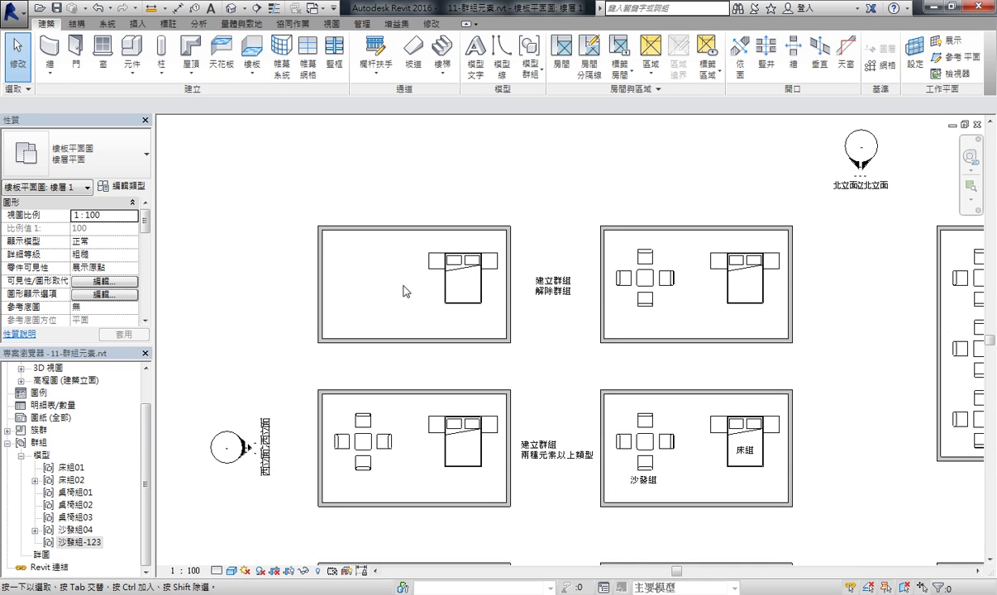
Undo both sofa-group deletions, restoring the room's sofa group and the free-standing groups.
scroll(404, 290, "down", 2)
scroll(331, 298, "down", 1)
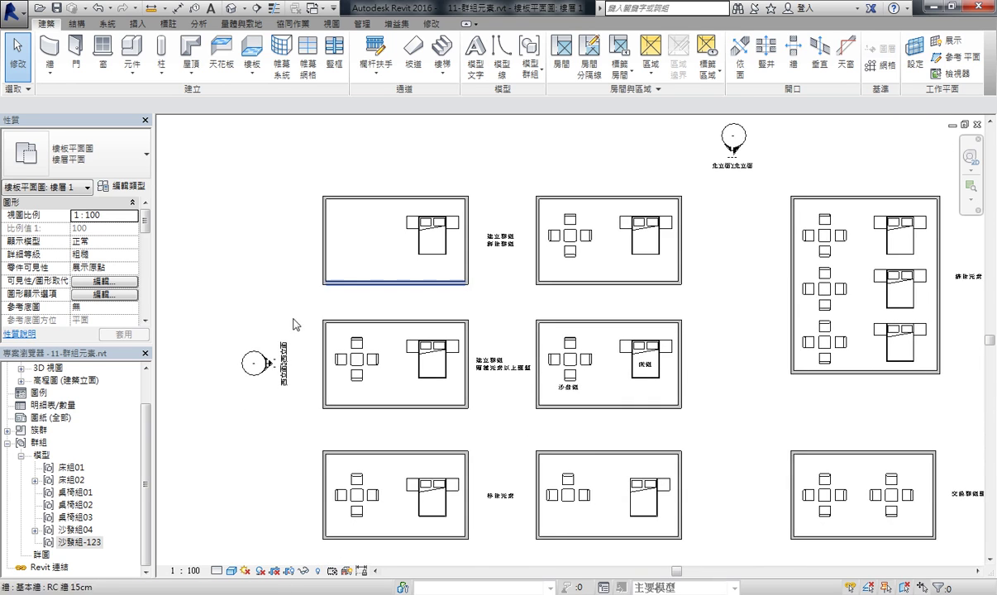
scroll(366, 289, "up", 1)
scroll(366, 289, "up", 2)
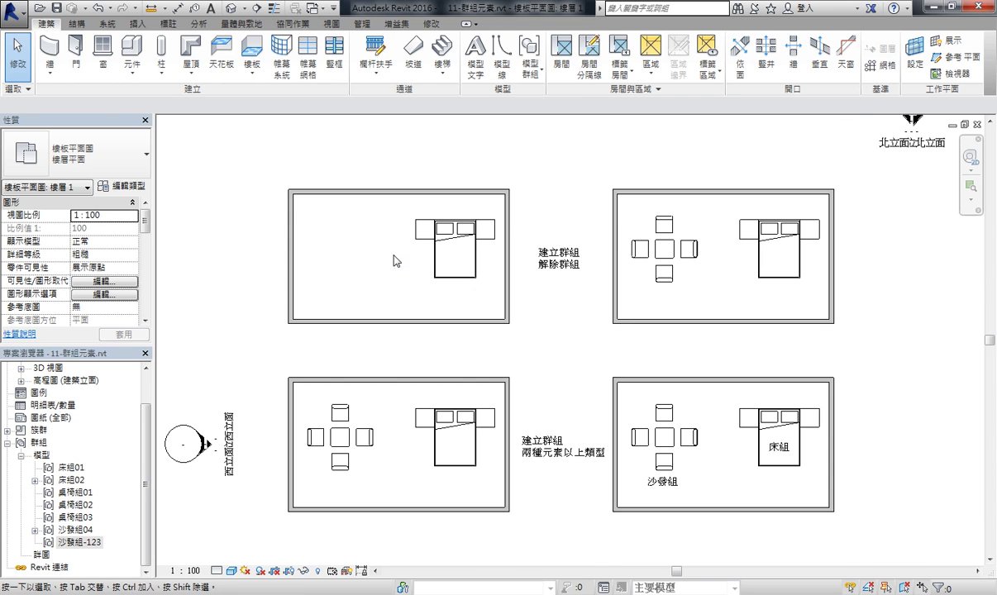
left_click(97, 8)
left_click(97, 10)
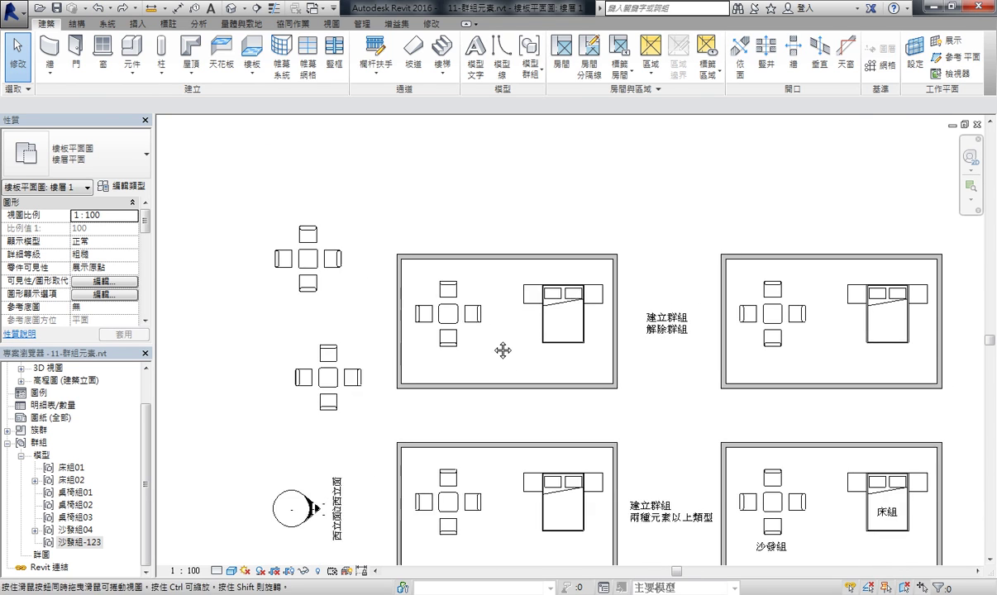
scroll(502, 347, "up", 1)
Select the bed in the top-left room and bring up the model group options.
scroll(585, 363, "down", 1)
left_click(518, 264)
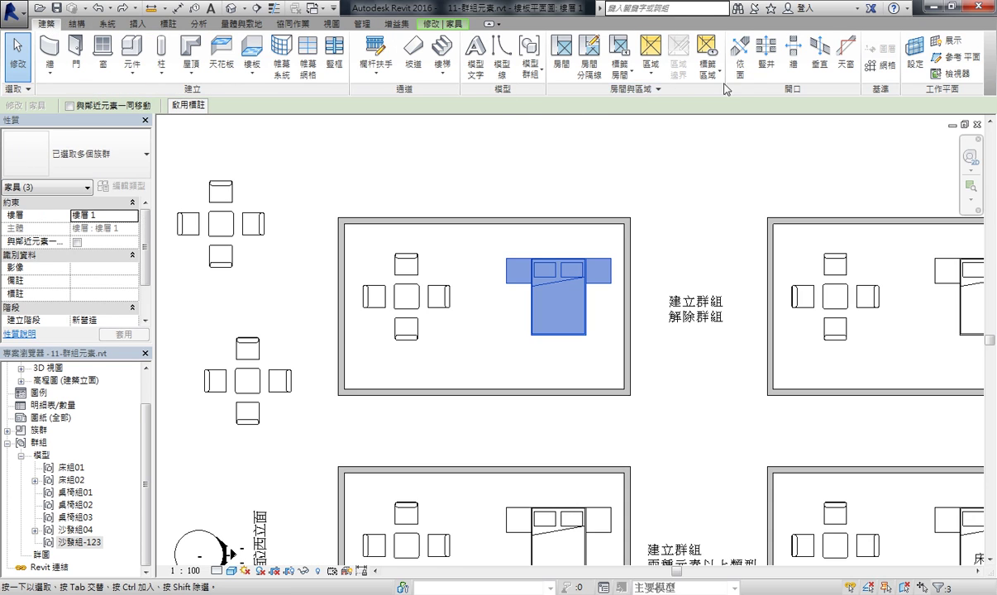
left_click(530, 72)
right_click(91, 542)
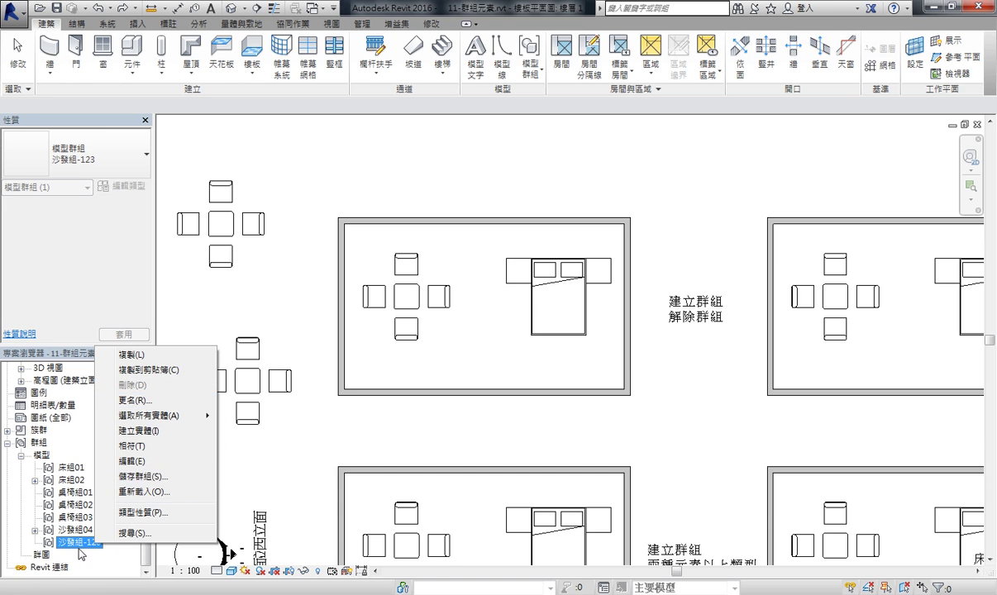
left_click_drag(514, 404, 682, 215)
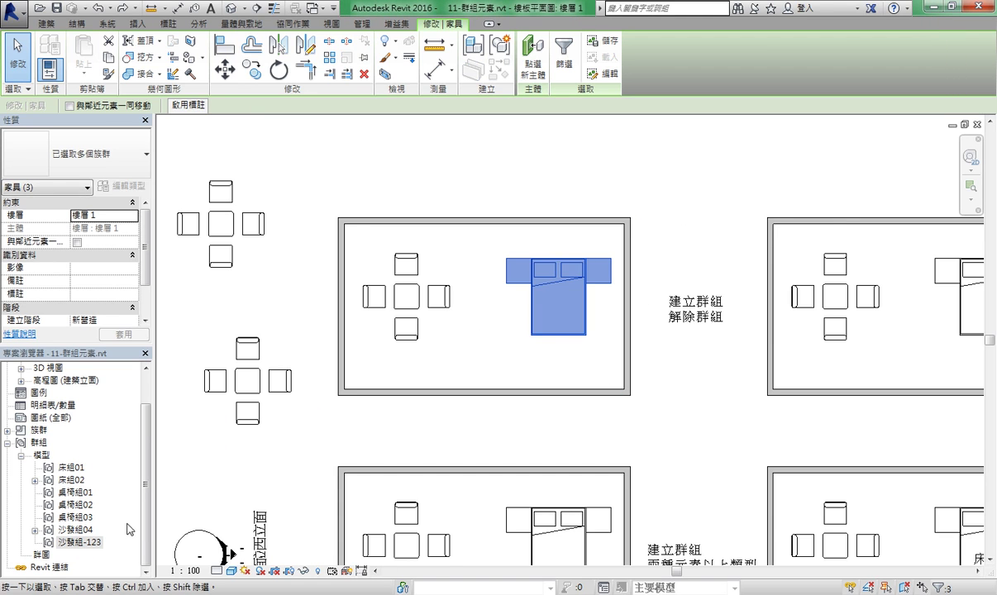
right_click(89, 543)
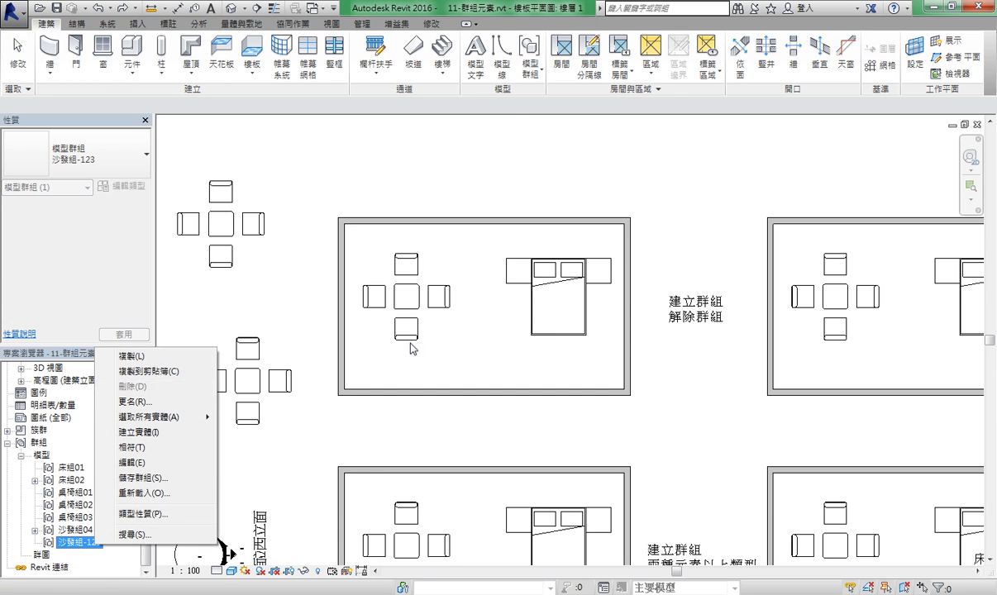
left_click(441, 338)
left_click(495, 341)
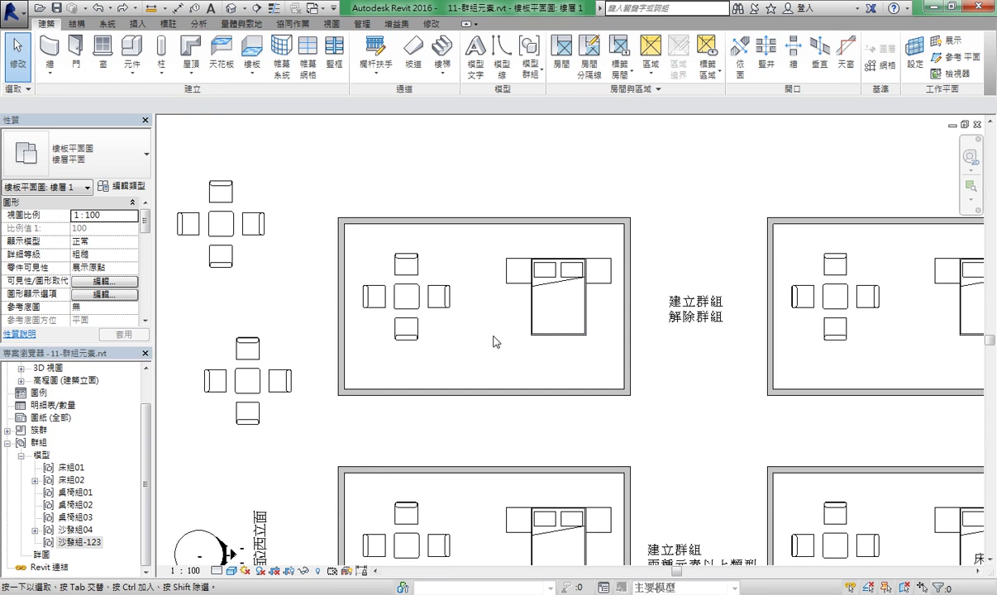